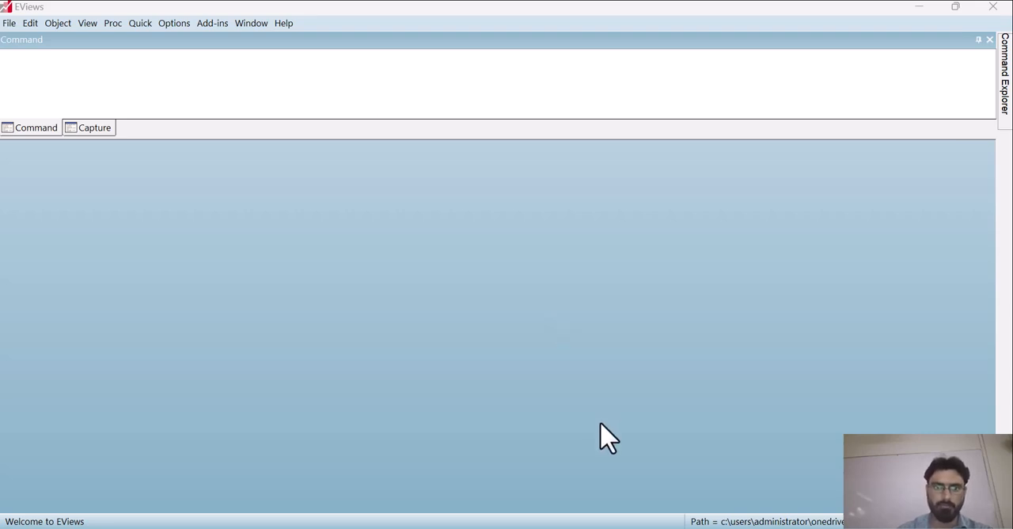
Step: Check the copied HE, BM and GDP data in Excel, and create an annual EViews workfile from 1980 to 2020
left_click(547, 526)
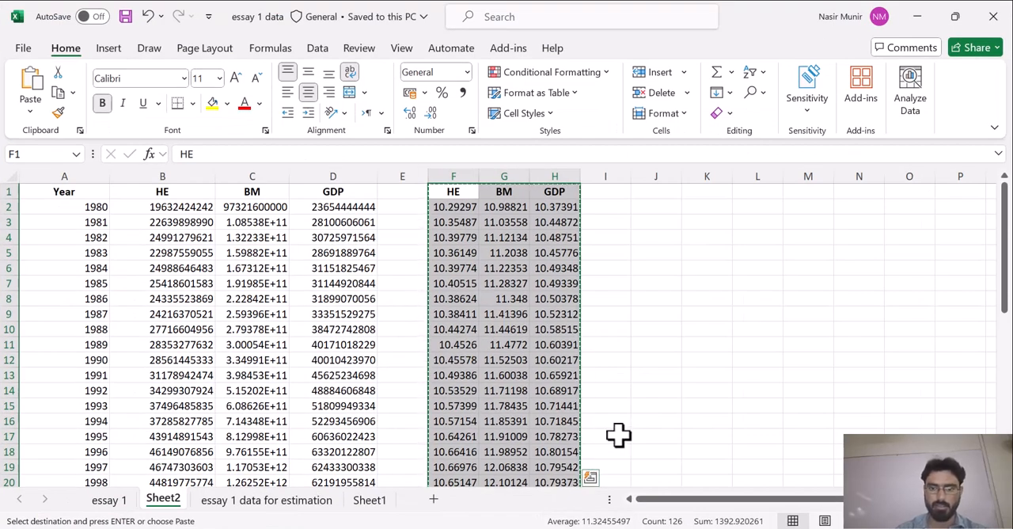
left_click(621, 526)
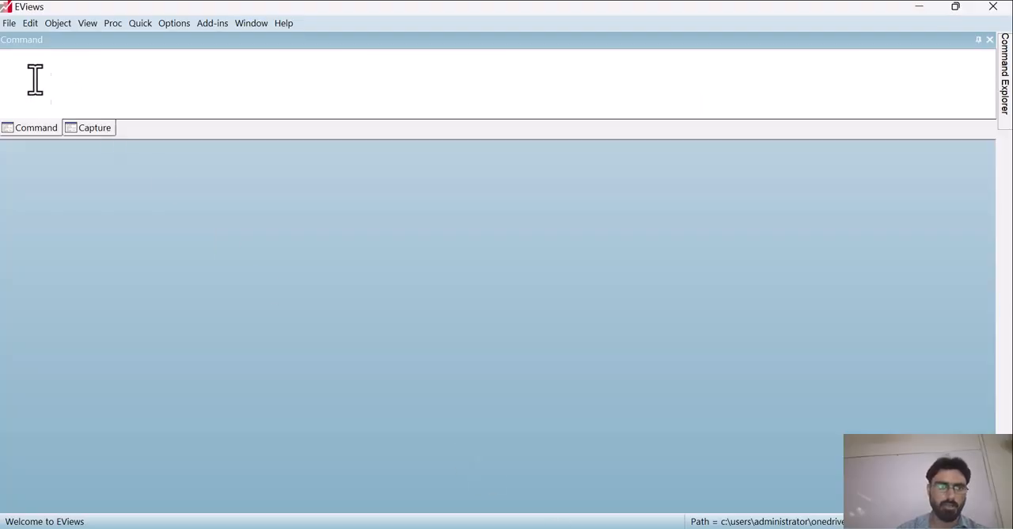
left_click(9, 24)
mouse_move(229, 39)
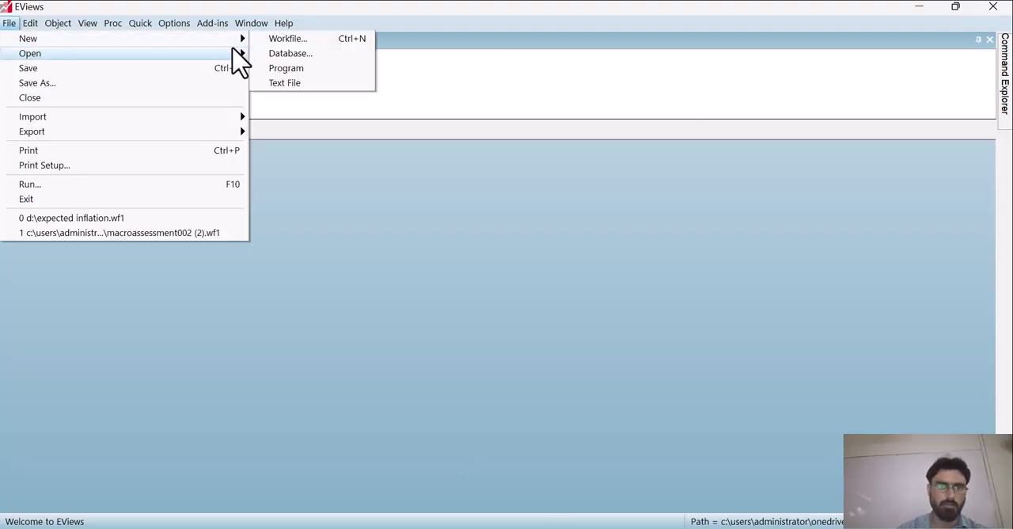
left_click(267, 38)
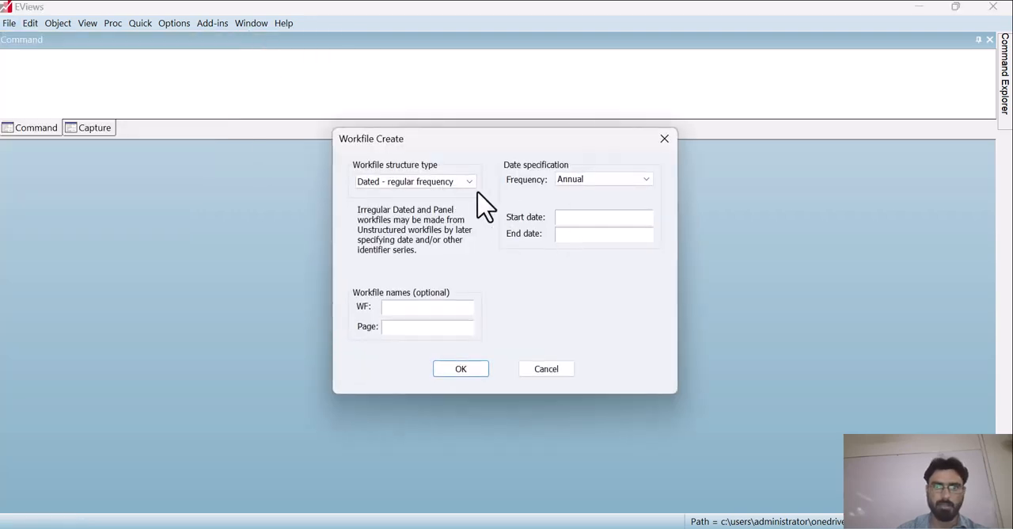
left_click(567, 219)
type("1980")
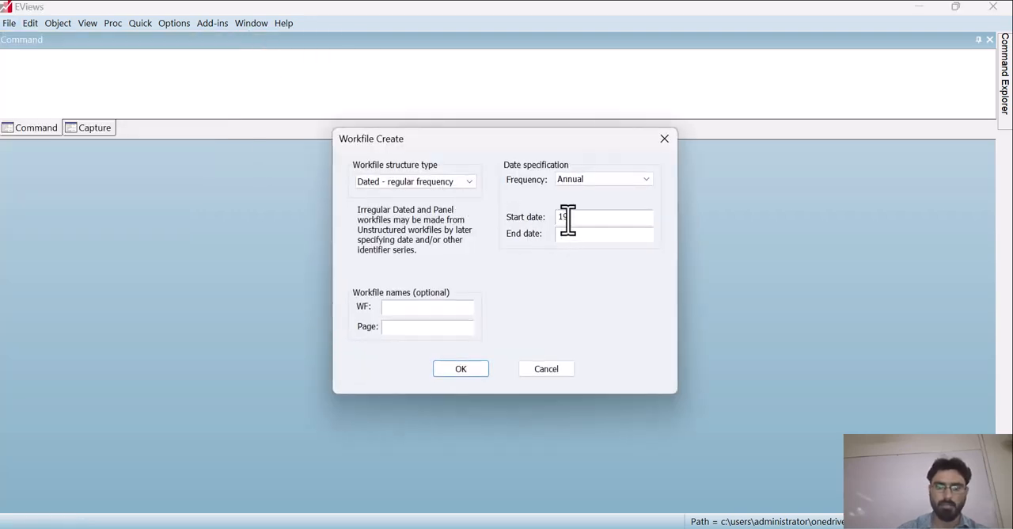
left_click(591, 233)
type("2020")
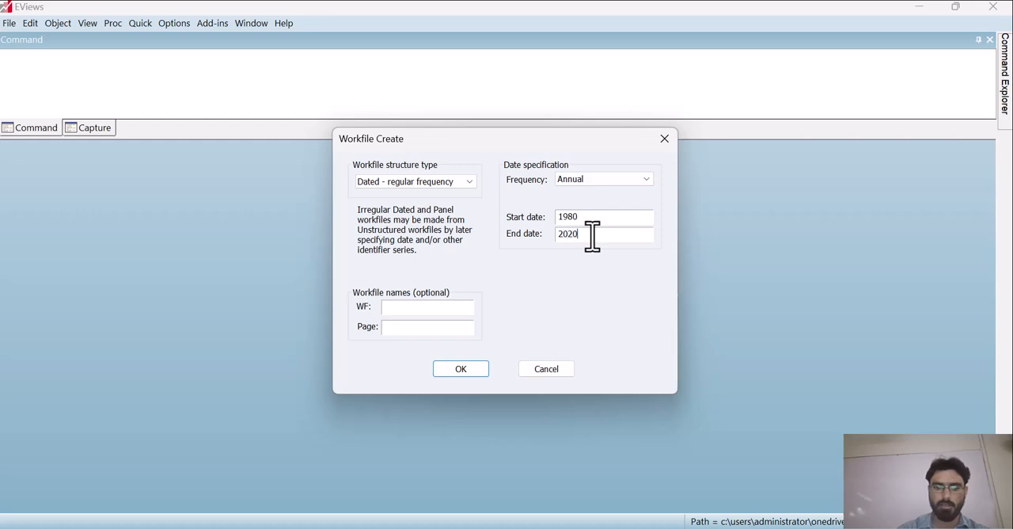
left_click(463, 369)
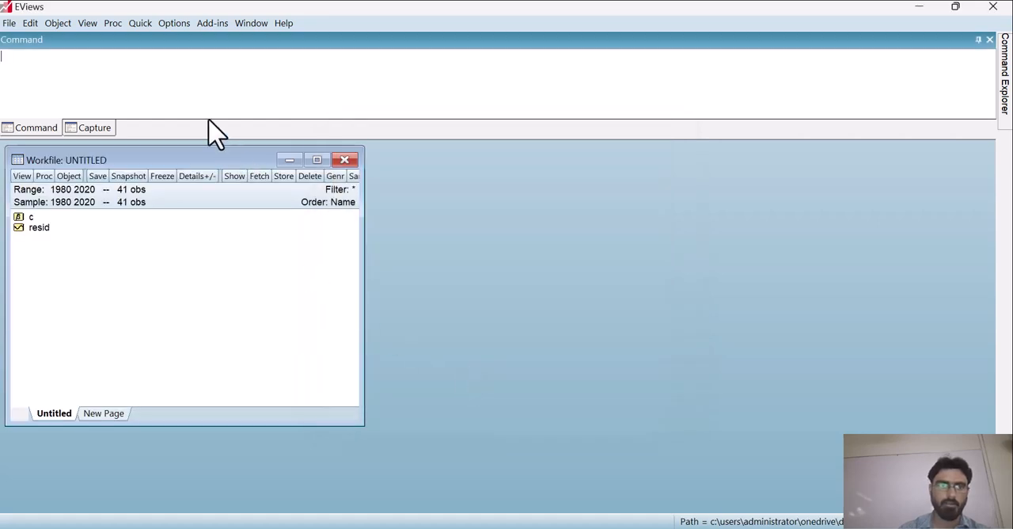
Step: Paste the copied HE, BM and GDP columns with their headers into a new empty group, and minimize the group
left_click(140, 23)
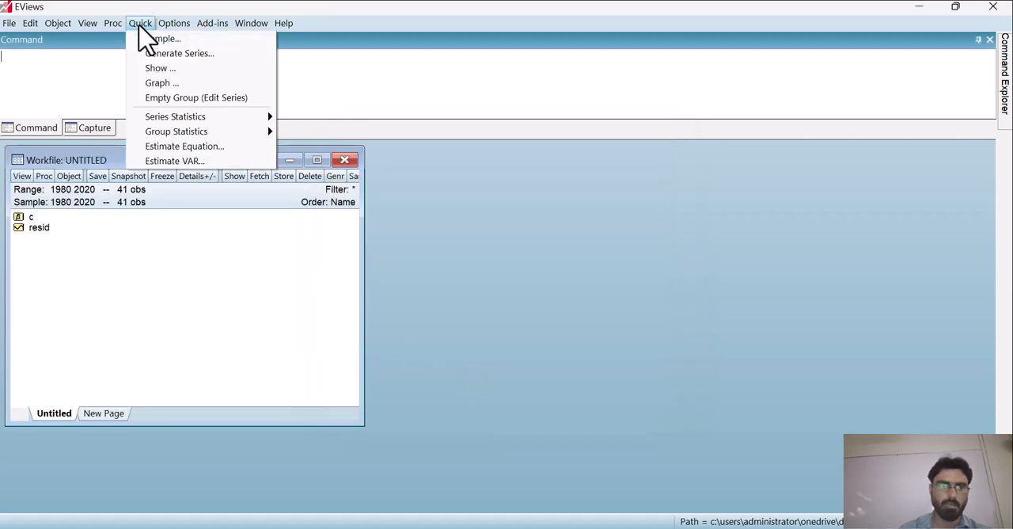
left_click(192, 97)
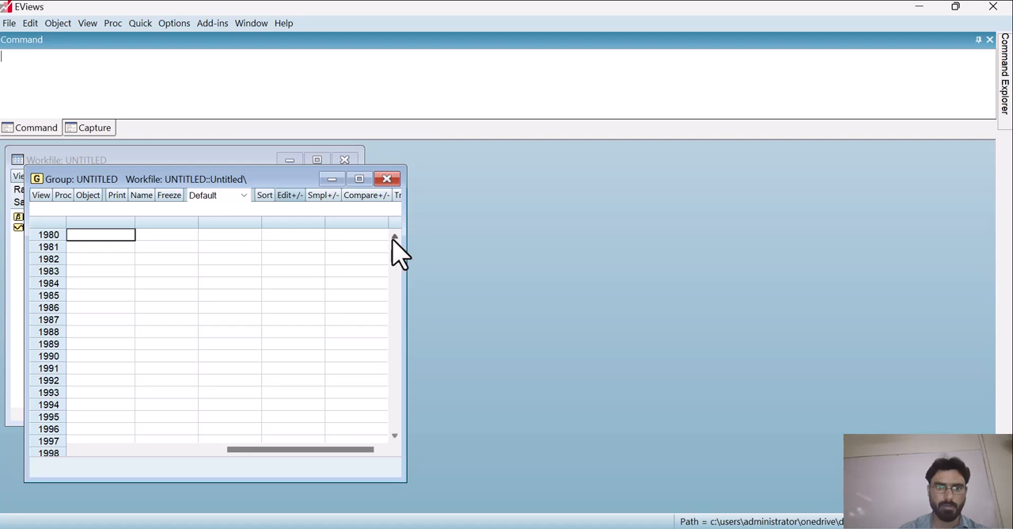
left_click(102, 234)
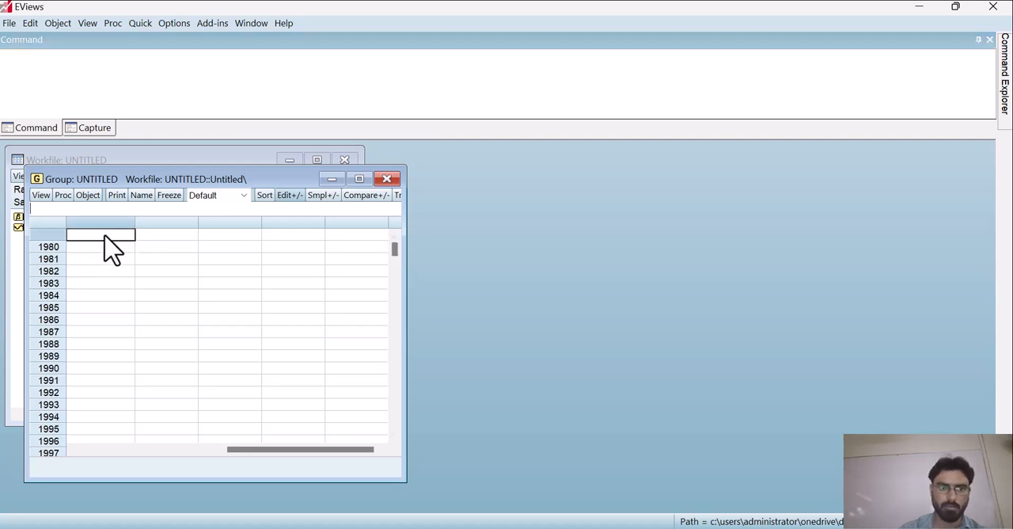
key("ctrl+v")
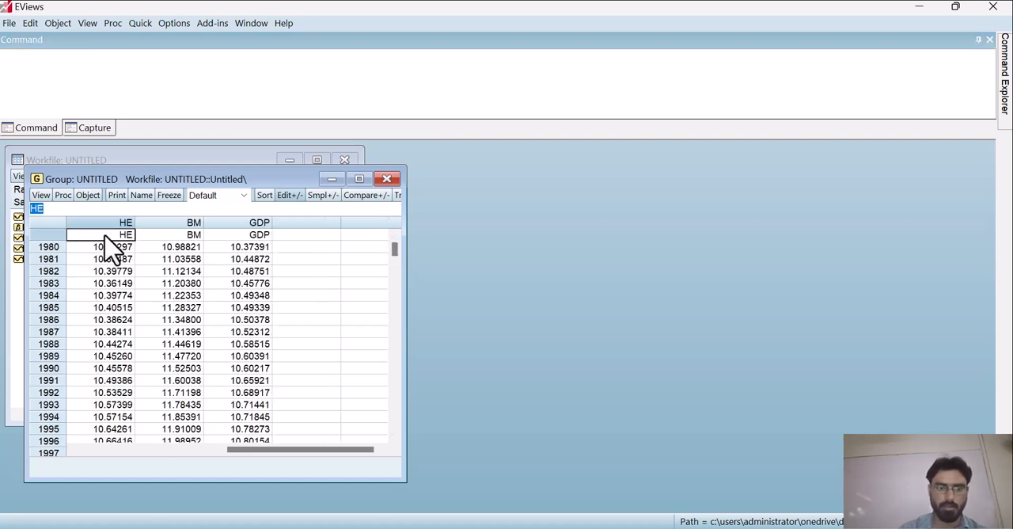
left_click(331, 180)
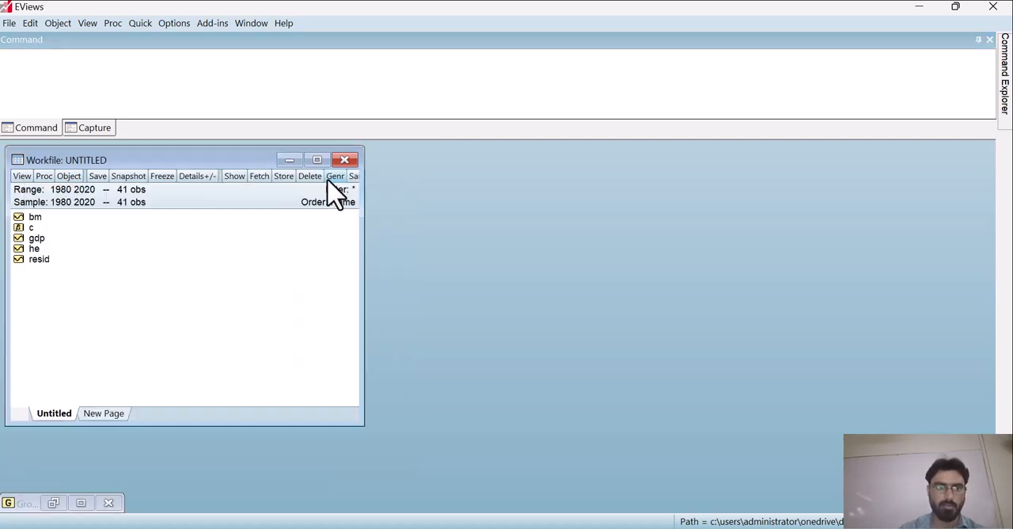
Step: Open the gdp, bm and he series together as a group, view it maximized, and minimize it
left_click(36, 249)
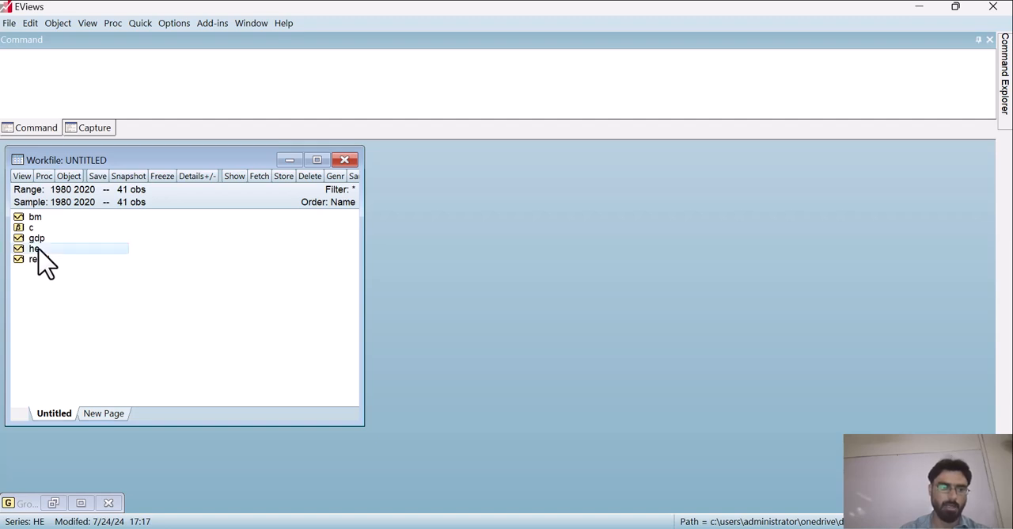
left_click(38, 241)
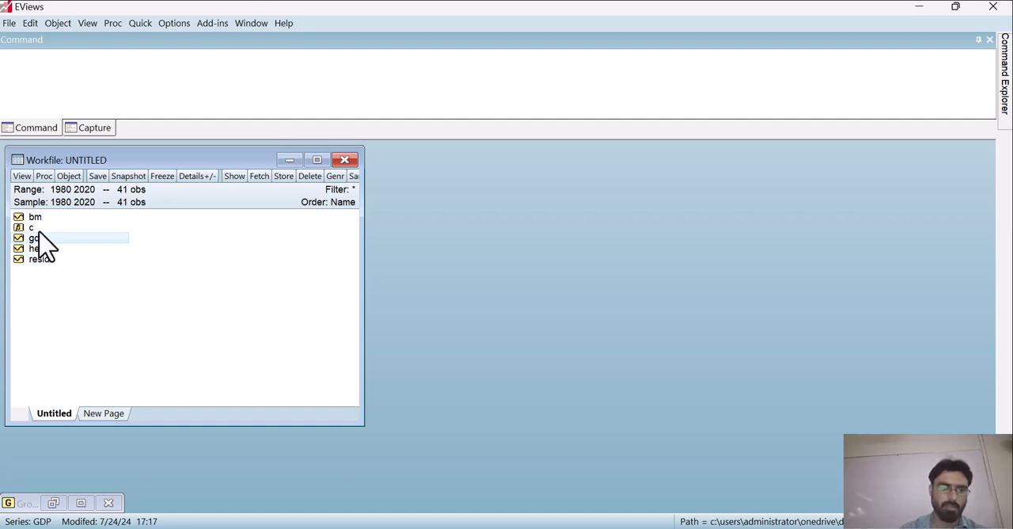
left_click(34, 218, "ctrl")
left_click(36, 249, "ctrl")
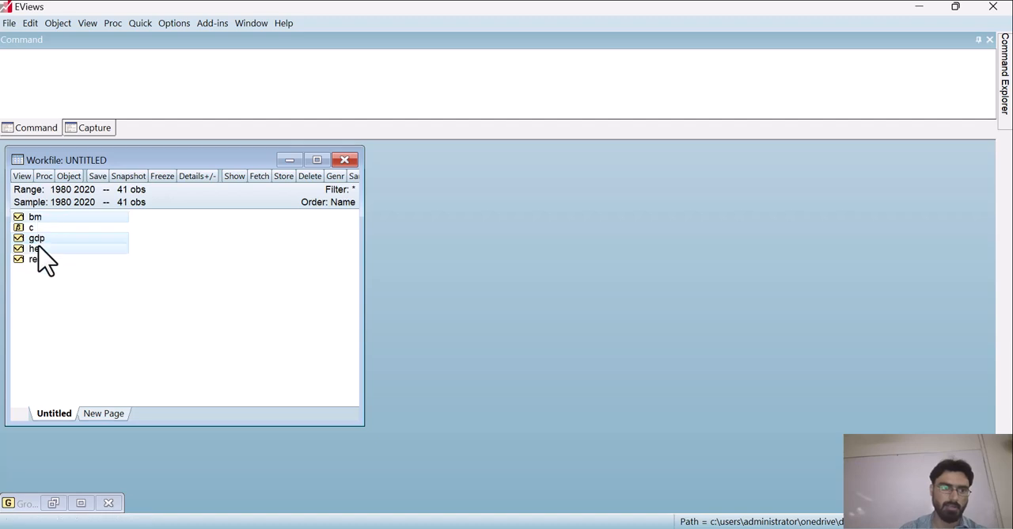
right_click(38, 246)
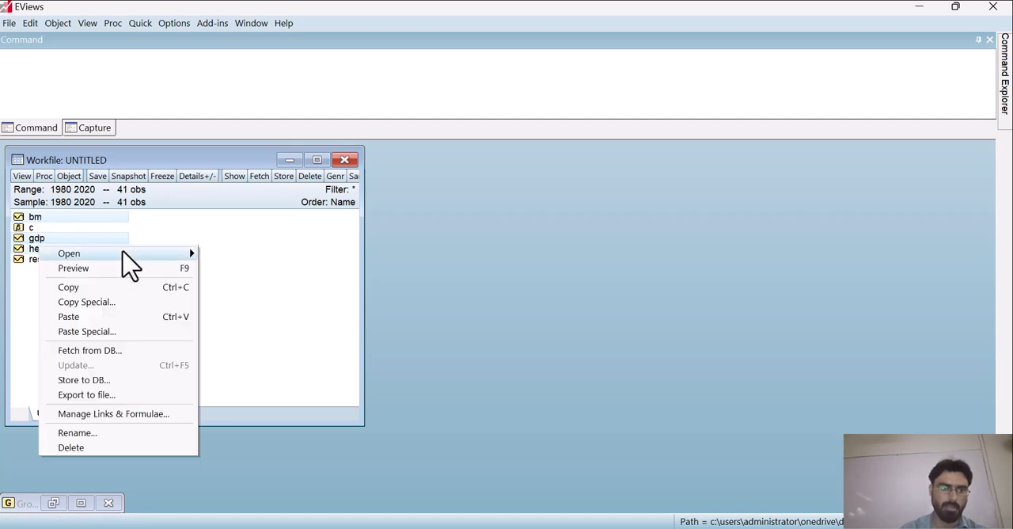
mouse_move(125, 254)
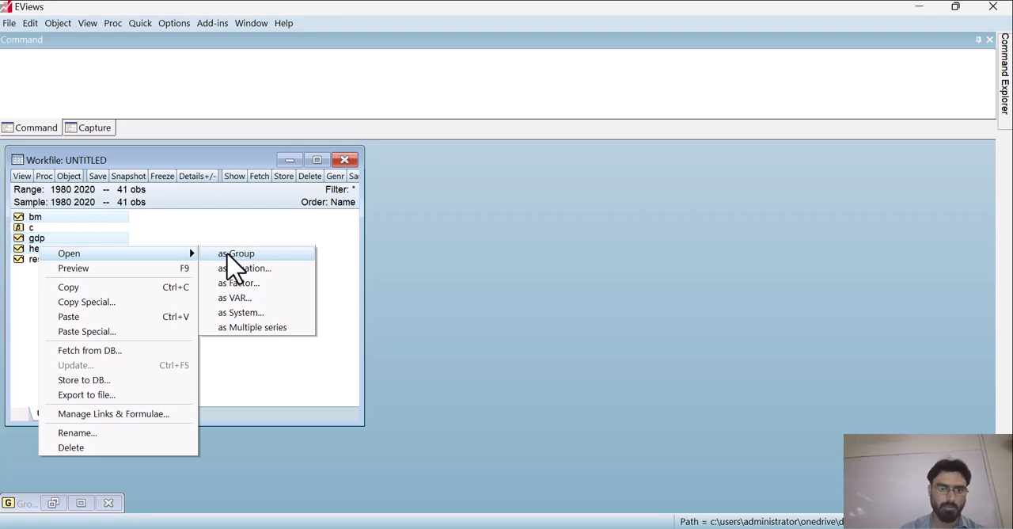
left_click(227, 254)
left_click(471, 294)
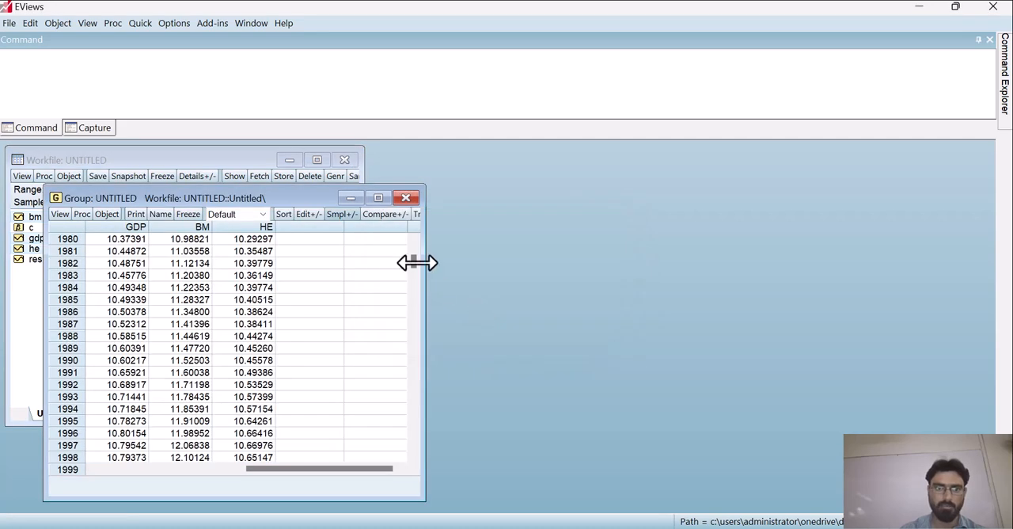
left_click(378, 198)
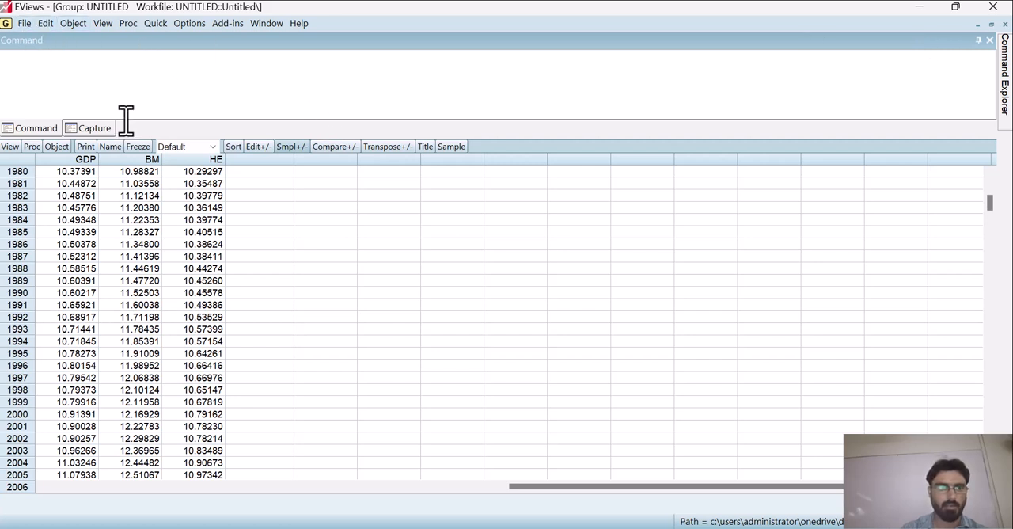
left_click(978, 25)
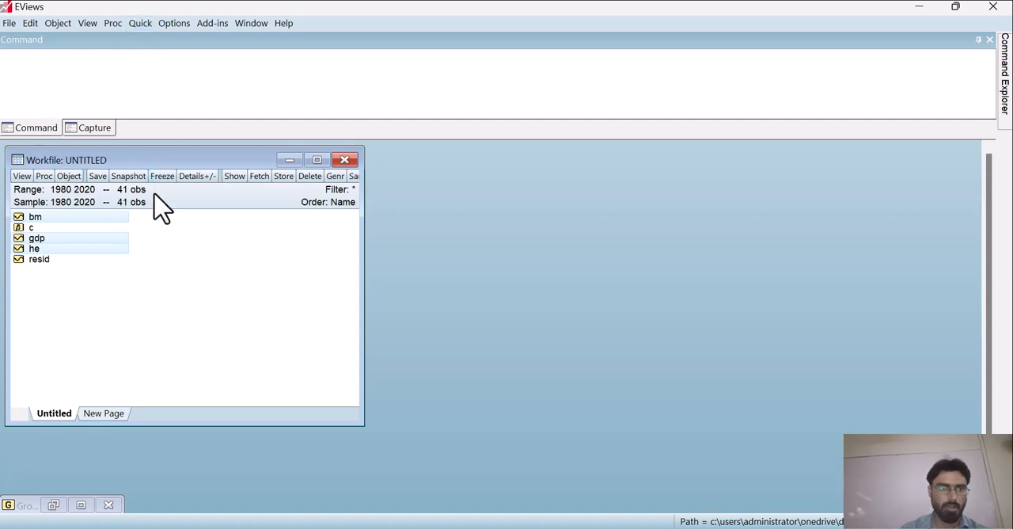
Step: Estimate the least squares equation "gdp c bm he" from the selected series for 1980 to 2020, and maximize its output
right_click(102, 219)
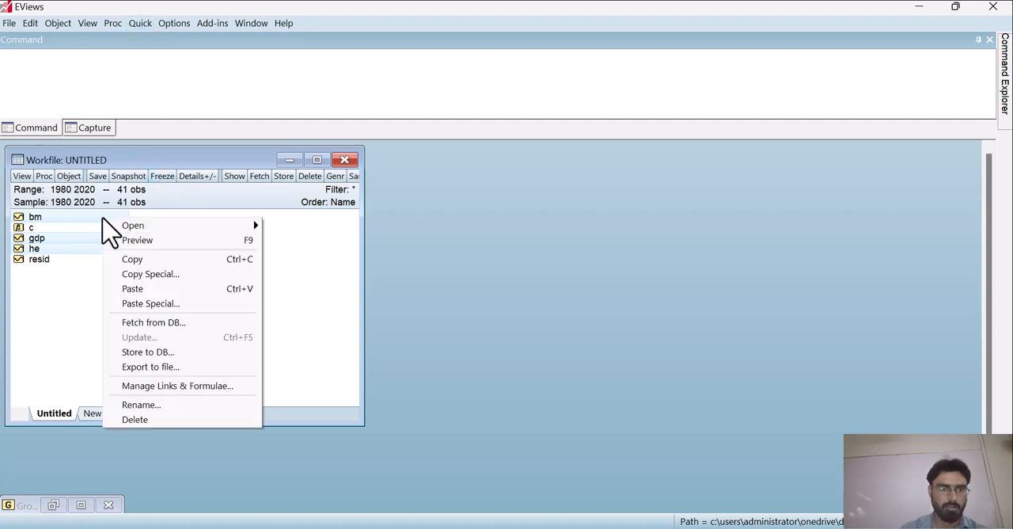
mouse_move(157, 228)
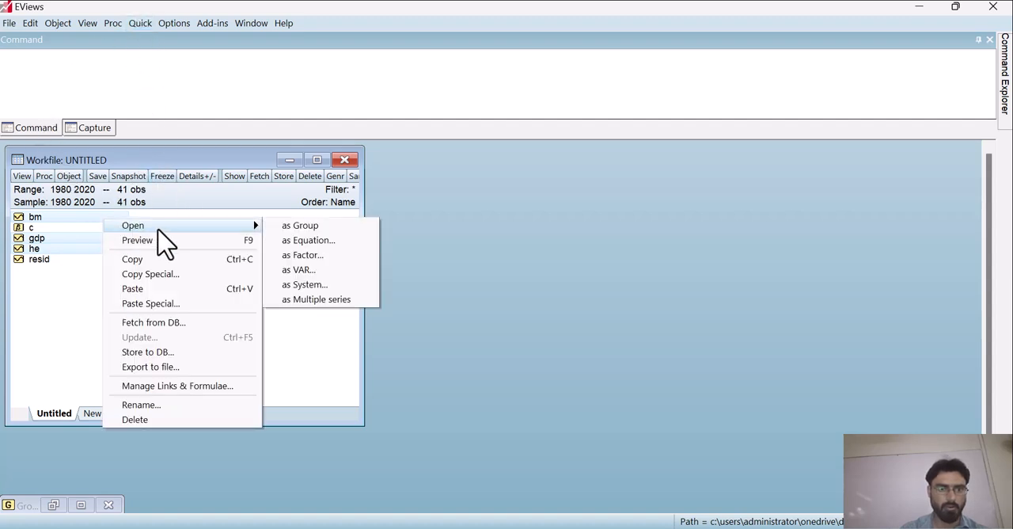
left_click(321, 240)
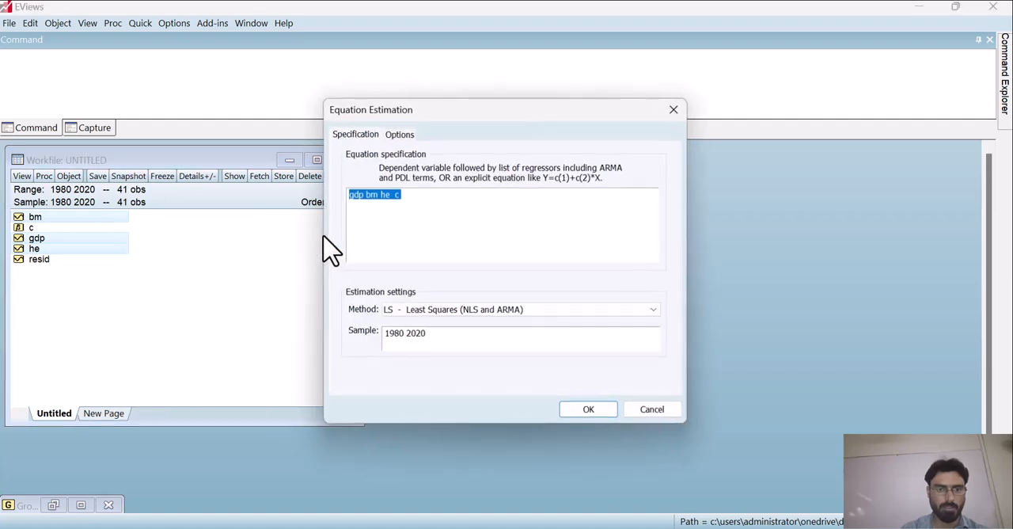
left_click(415, 232)
key("BackSpace")
key("BackSpace")
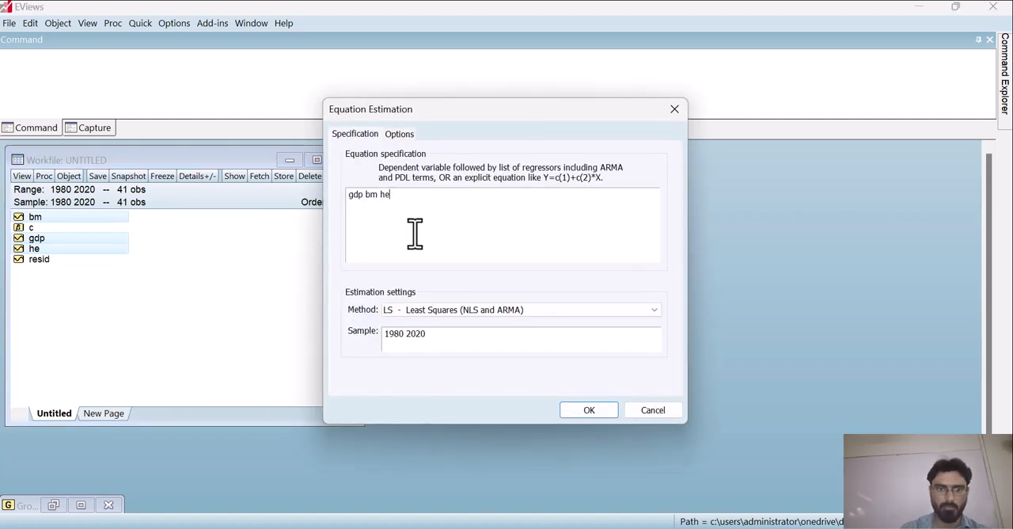
type("c")
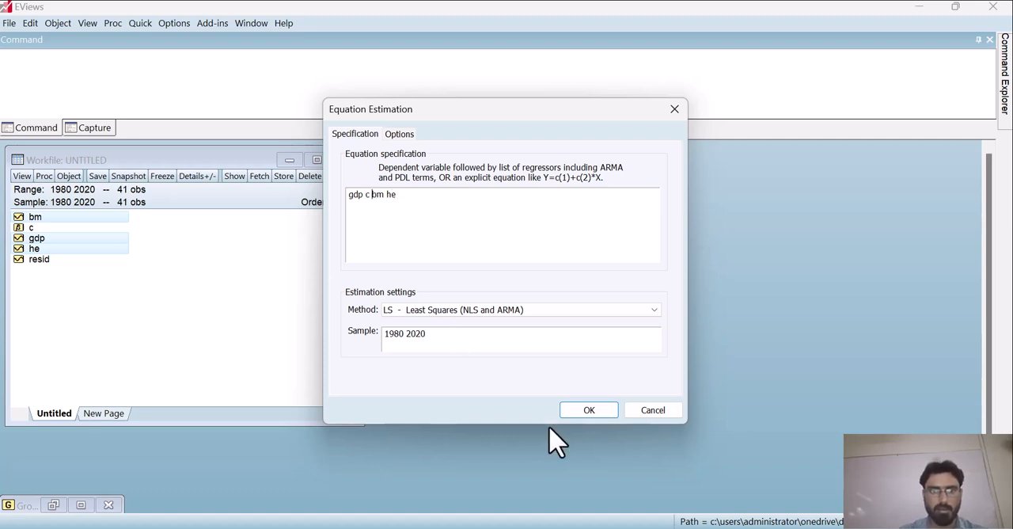
left_click(589, 409)
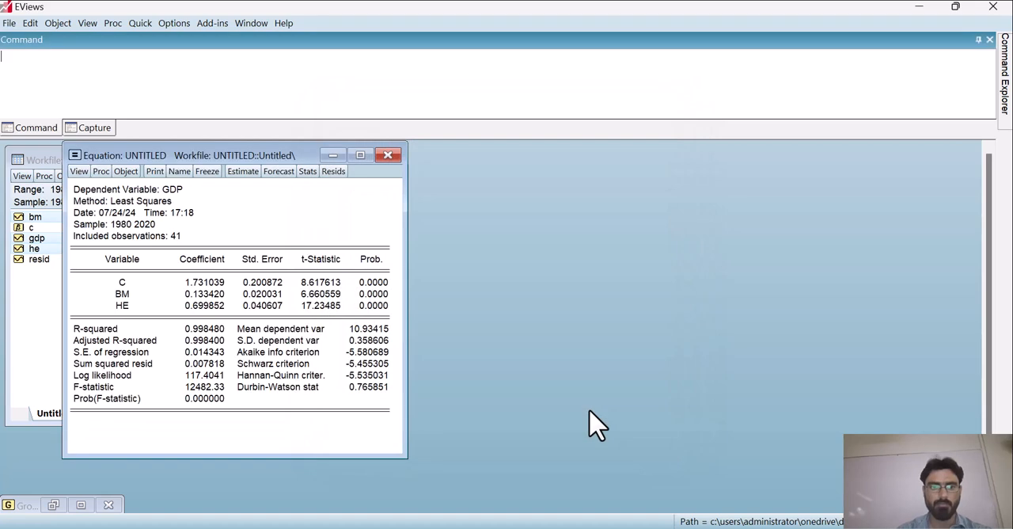
left_click(361, 155)
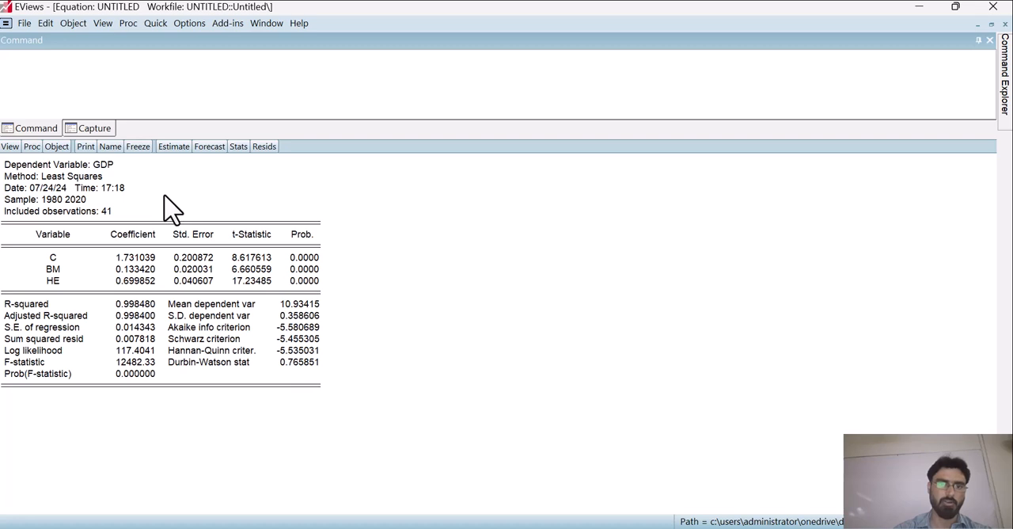
Step: Run the serial correlation LM test on the equation's residuals with 2 lags
left_click(10, 147)
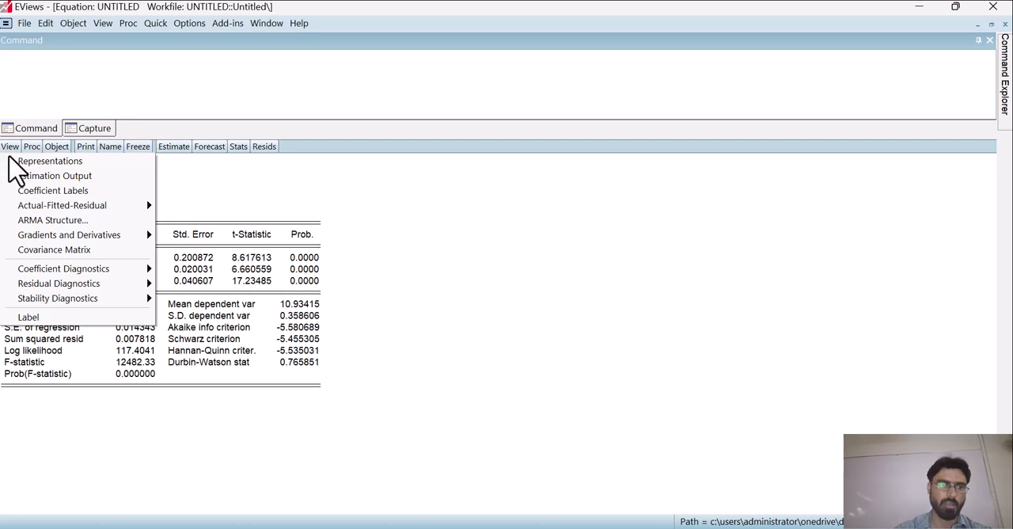
mouse_move(80, 295)
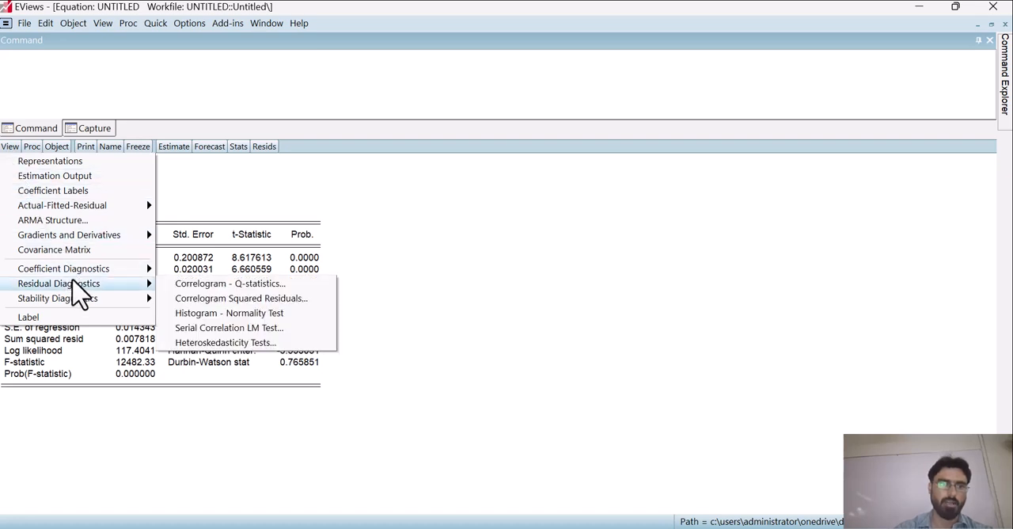
left_click(215, 333)
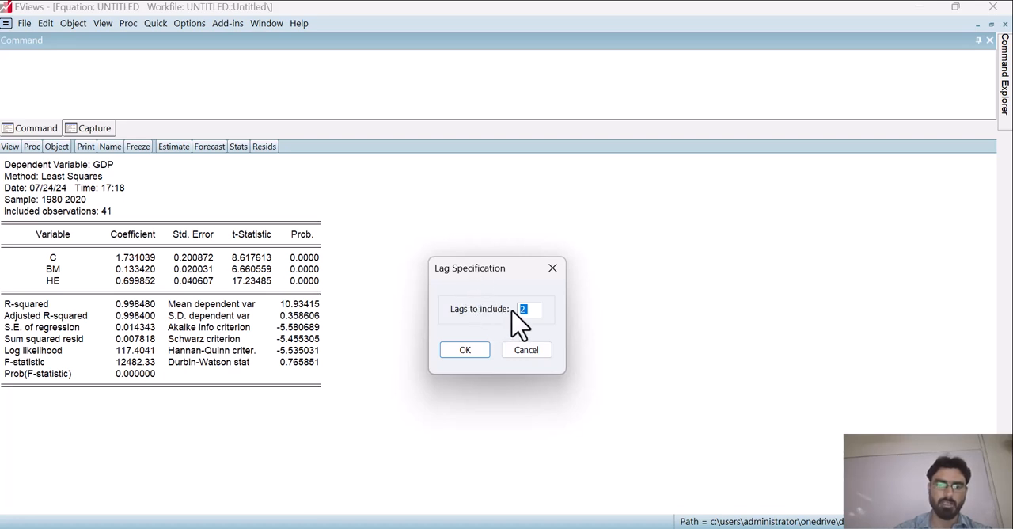
left_click(477, 349)
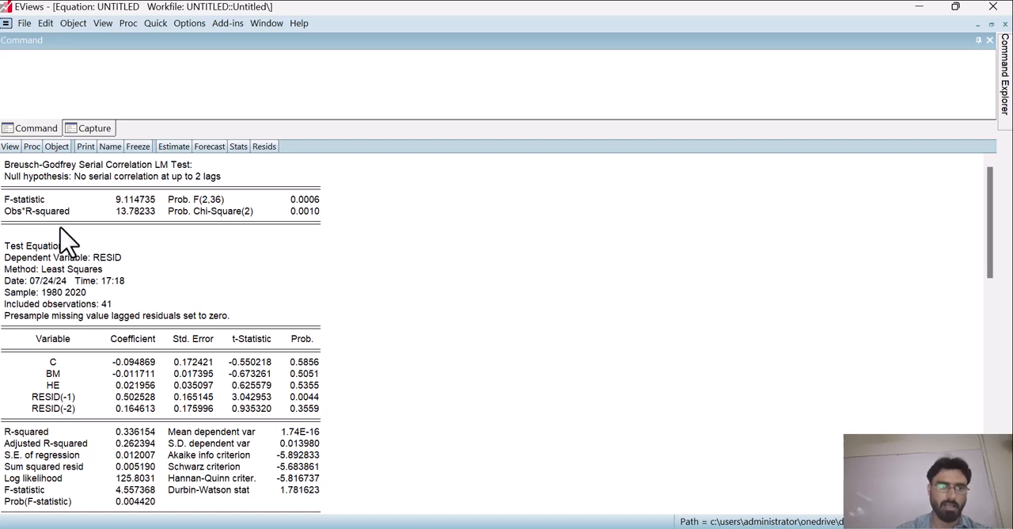
Step: Note the null hypothesis in the command window as "ho ther is no auto"
left_click(96, 71)
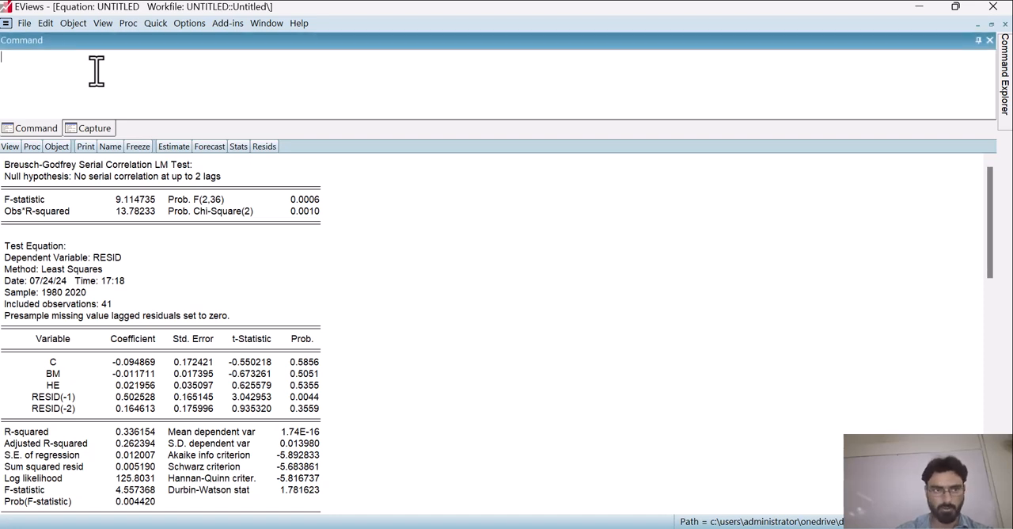
type("hom")
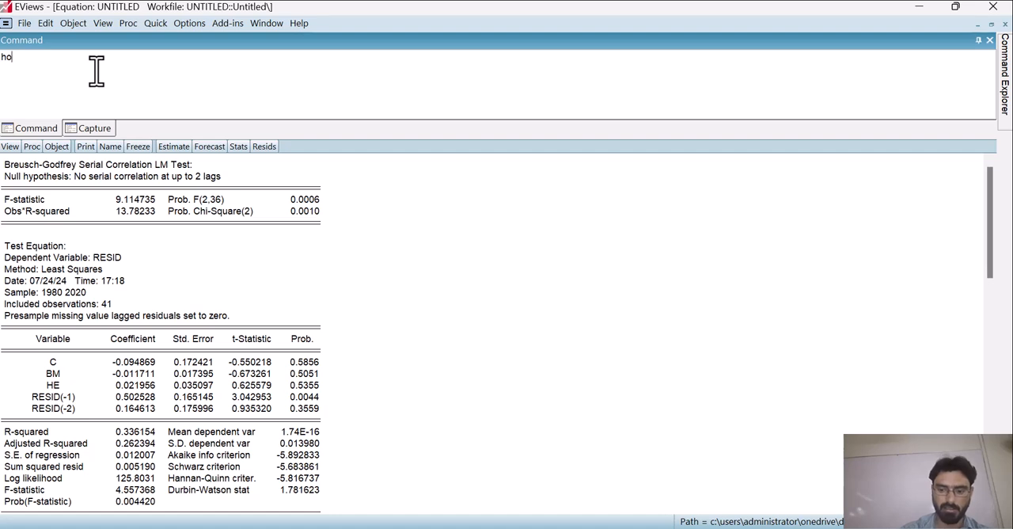
key("BackSpace")
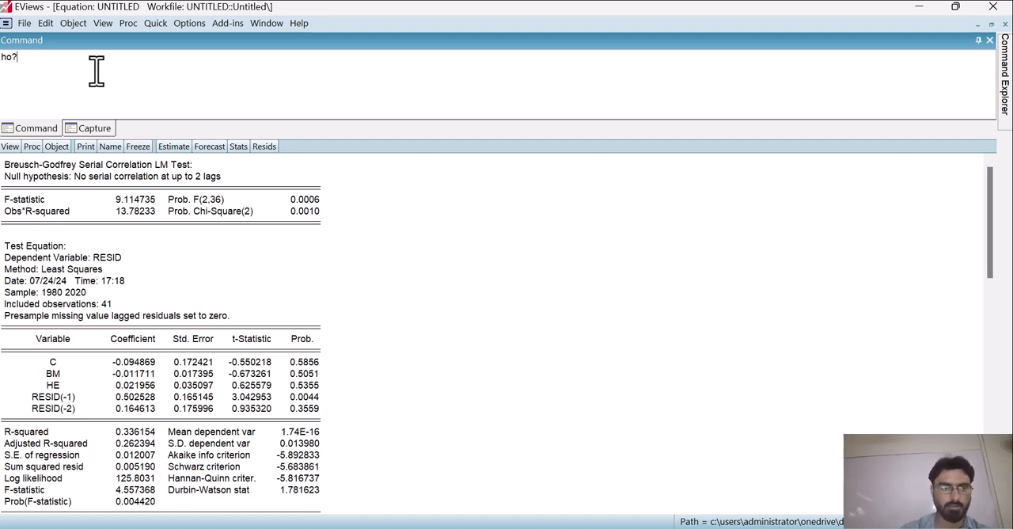
type(">")
key("BackSpace")
key("BackSpace")
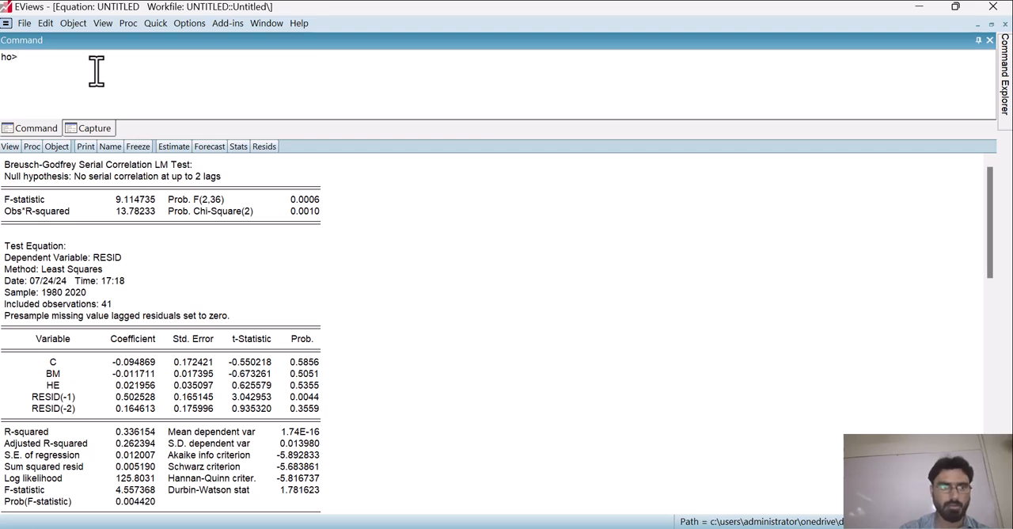
type("ther is no aou")
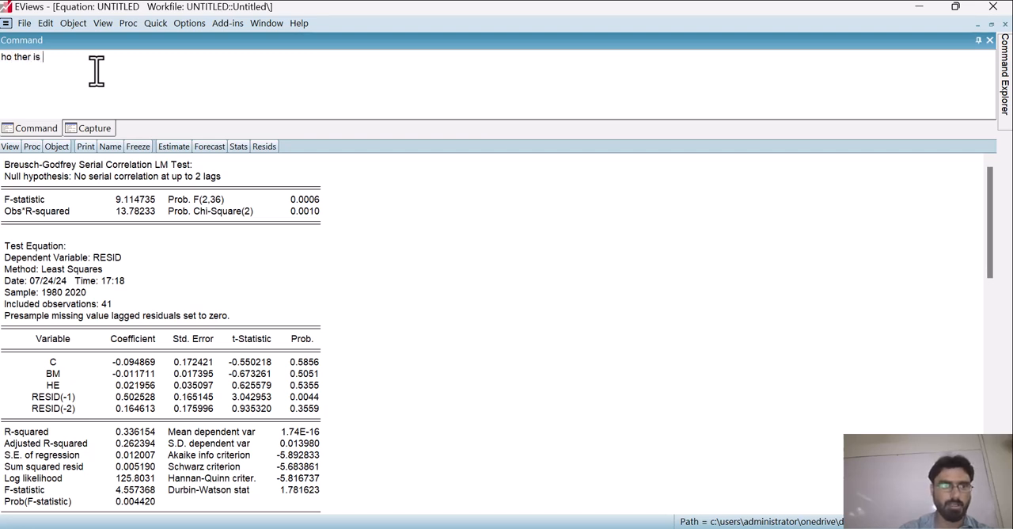
key("BackSpace")
key("BackSpace")
type("uto")
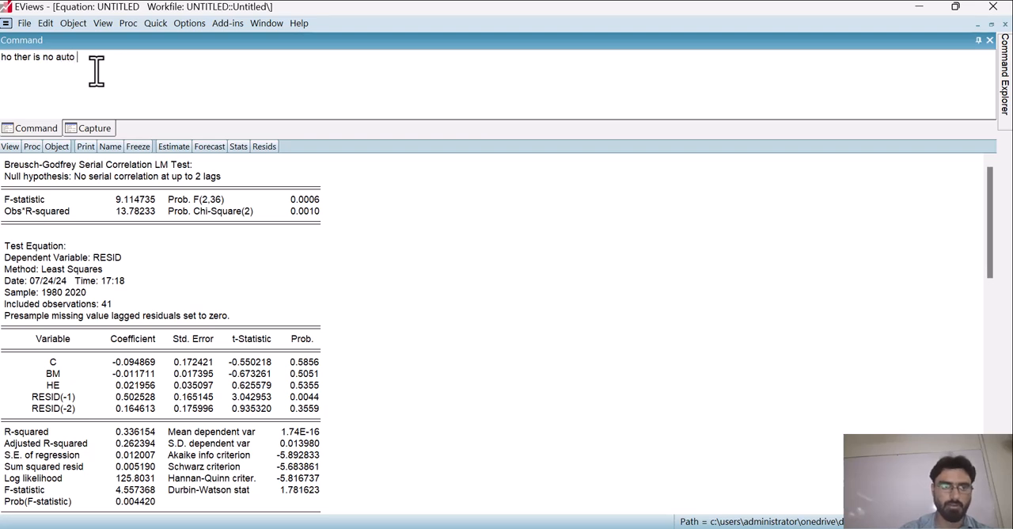
type(" , and th")
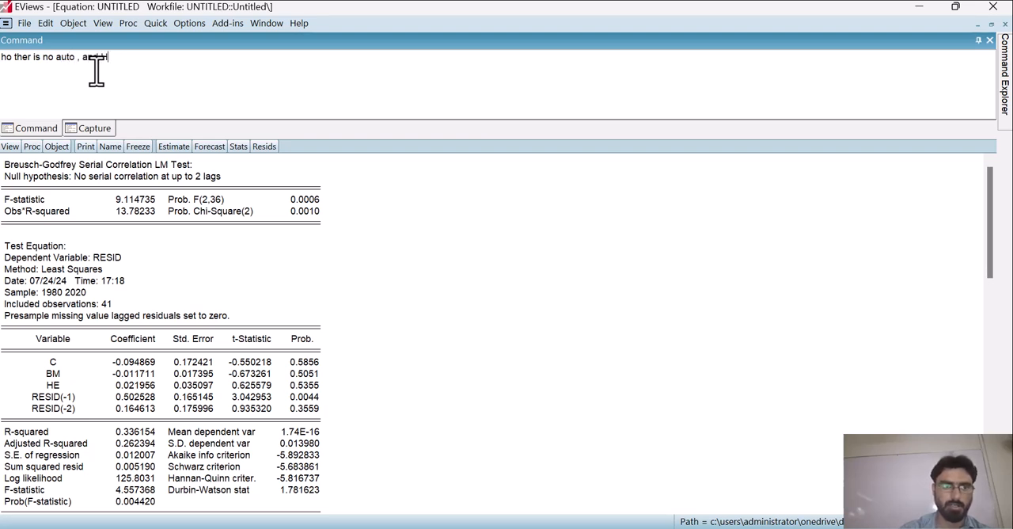
type("1")
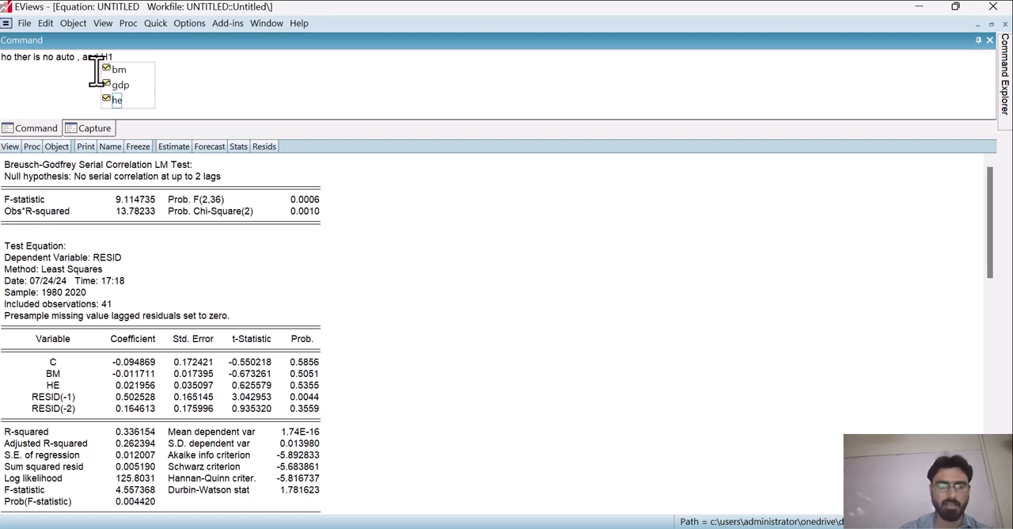
type(" there is an")
Step: Extend the note with the alternative hypothesis ", and H1 there is an issue of auto"
type("i")
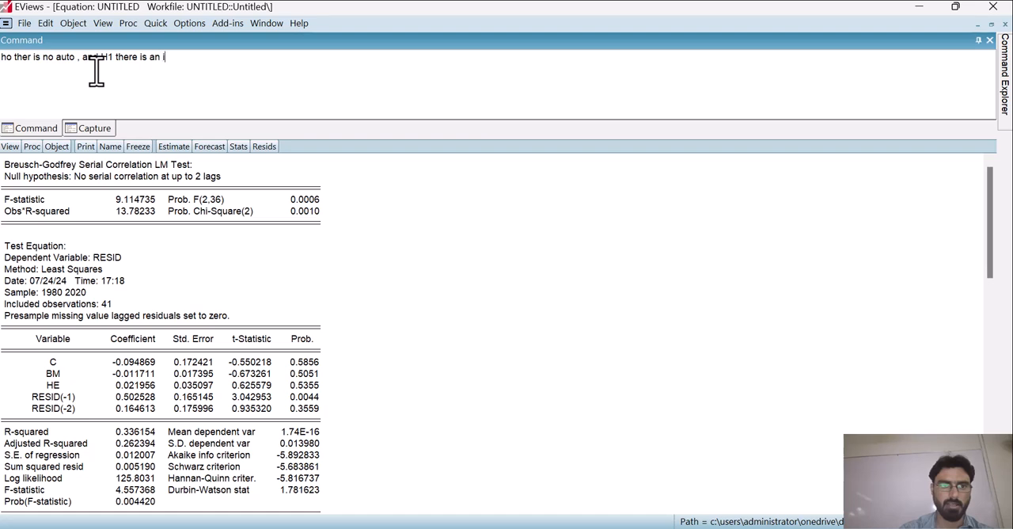
type("ssue of auto")
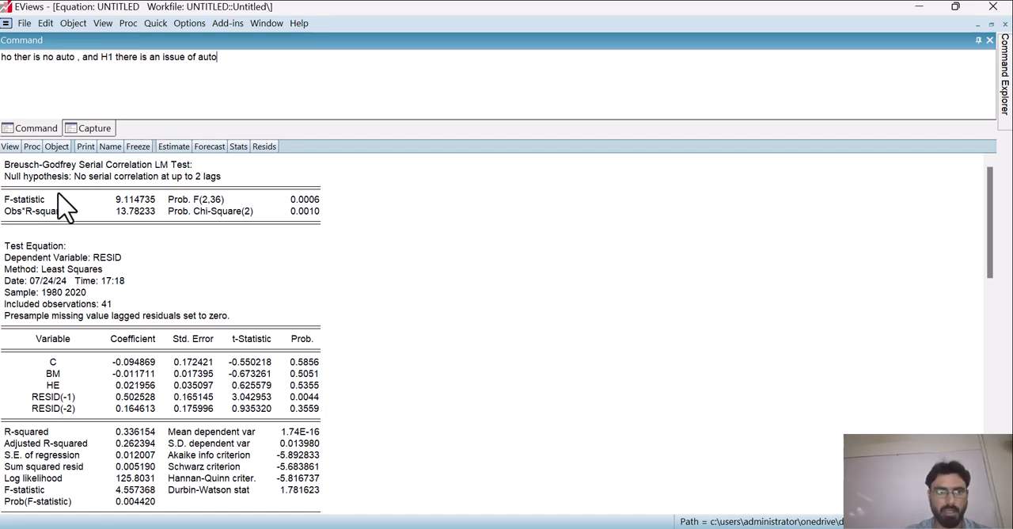
Step: Check the Obs*R-squared probability and add ", if p-value of OBs r-sqaure then reject the null hypothesis" to the note
left_click(32, 210)
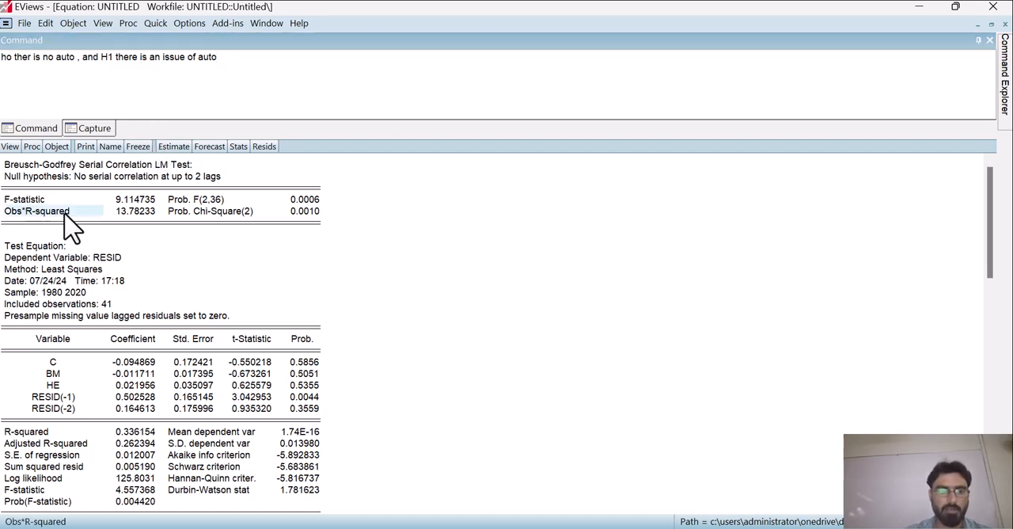
left_click(171, 212)
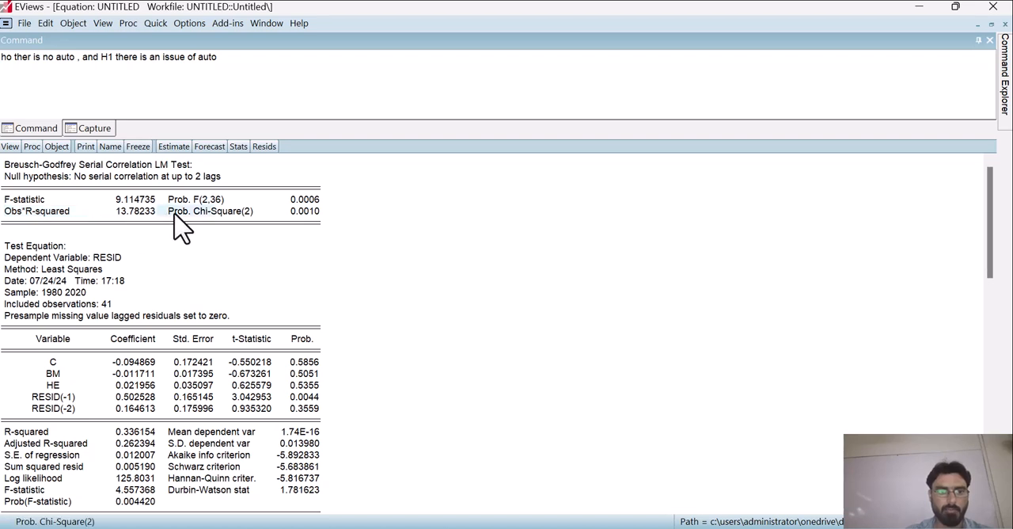
left_click(314, 211)
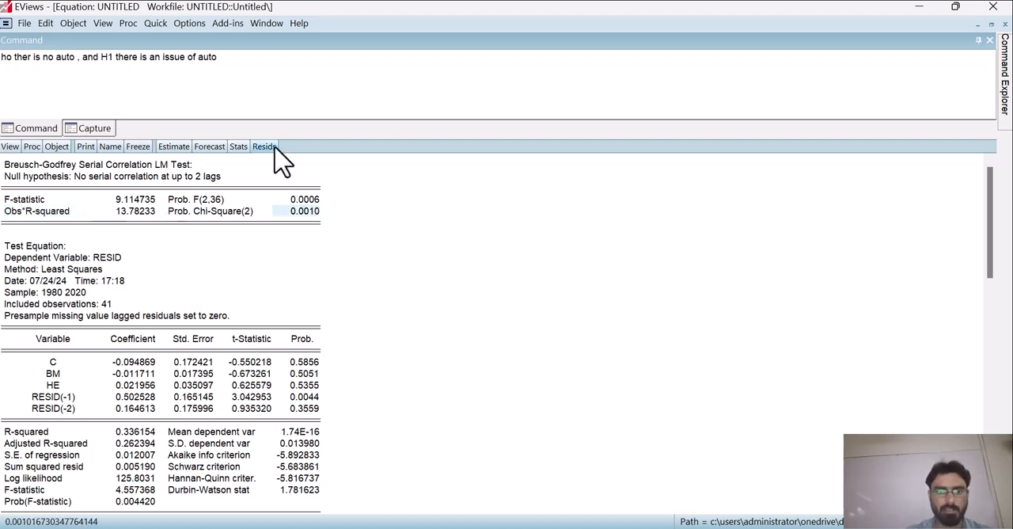
left_click(238, 69)
type(", if p-value of OBs")
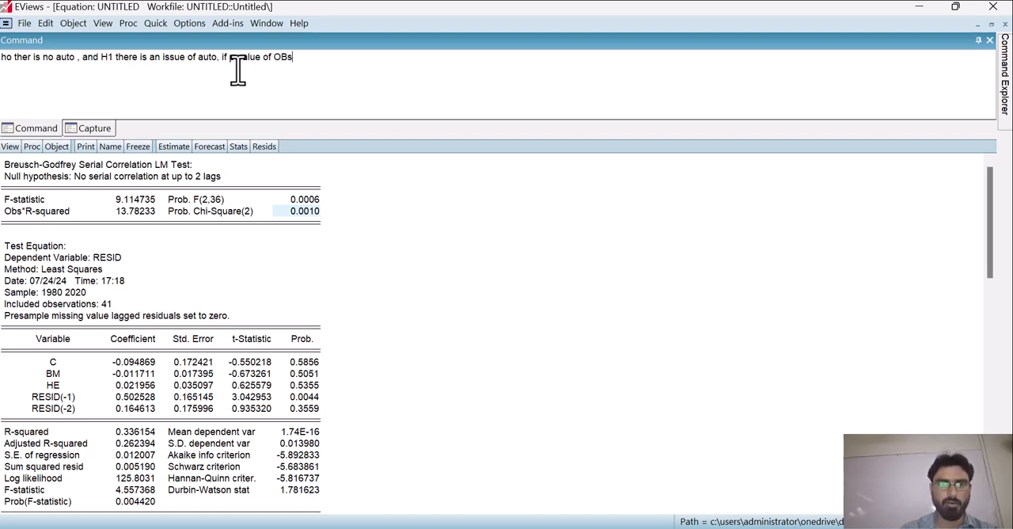
type(" r")
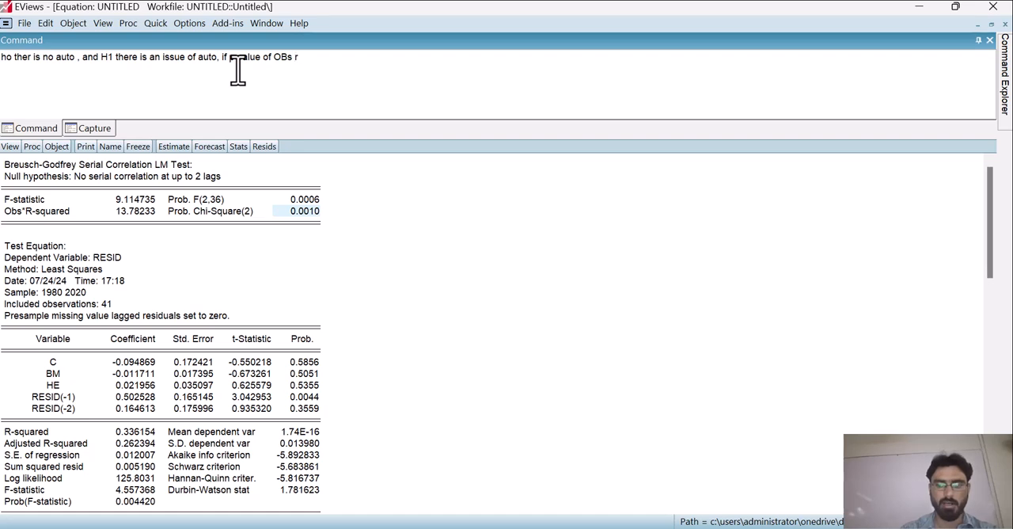
type("-")
type("sqaure")
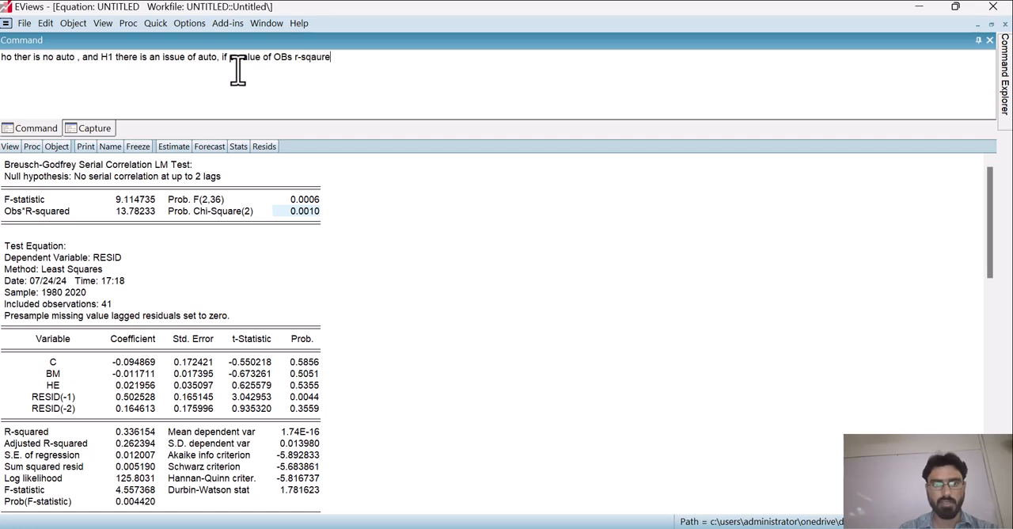
type(" then reject")
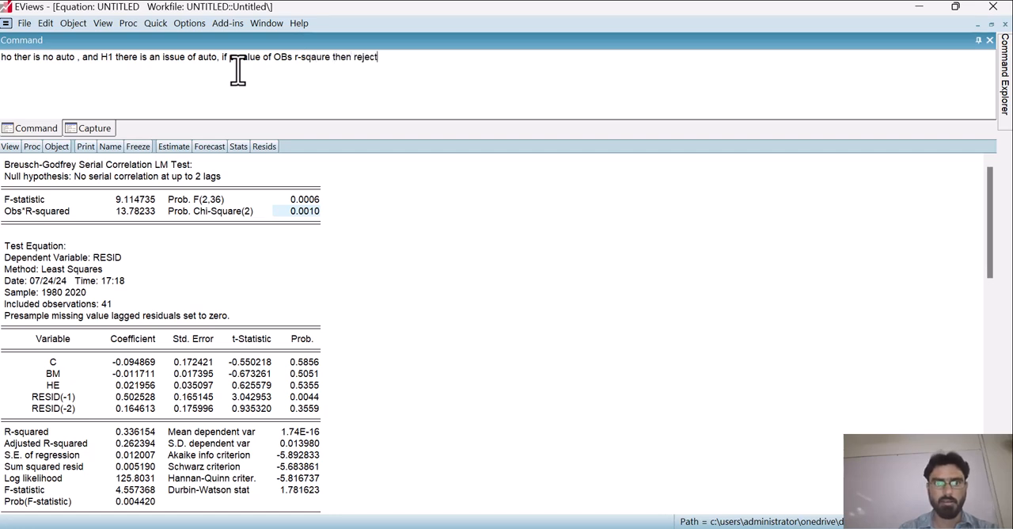
type(" the null ")
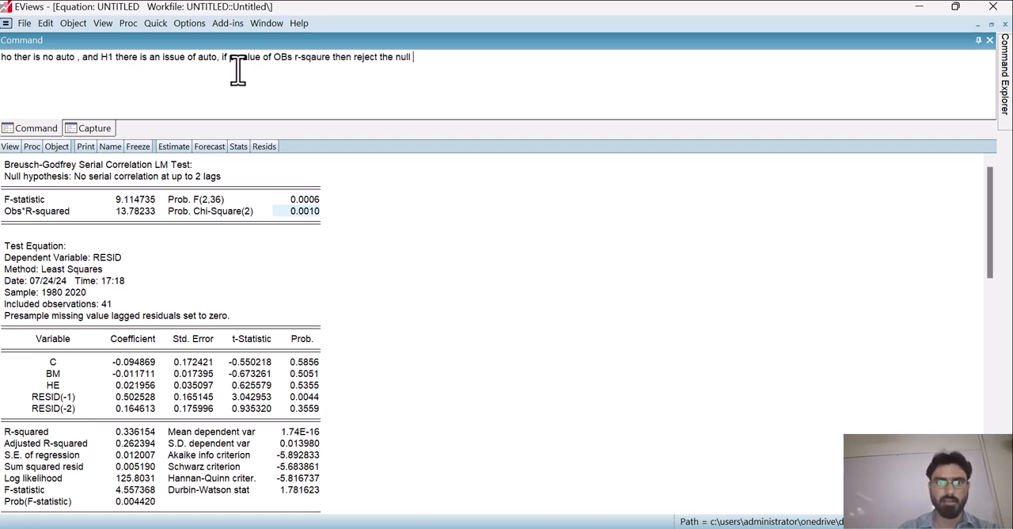
type("hypothesi")
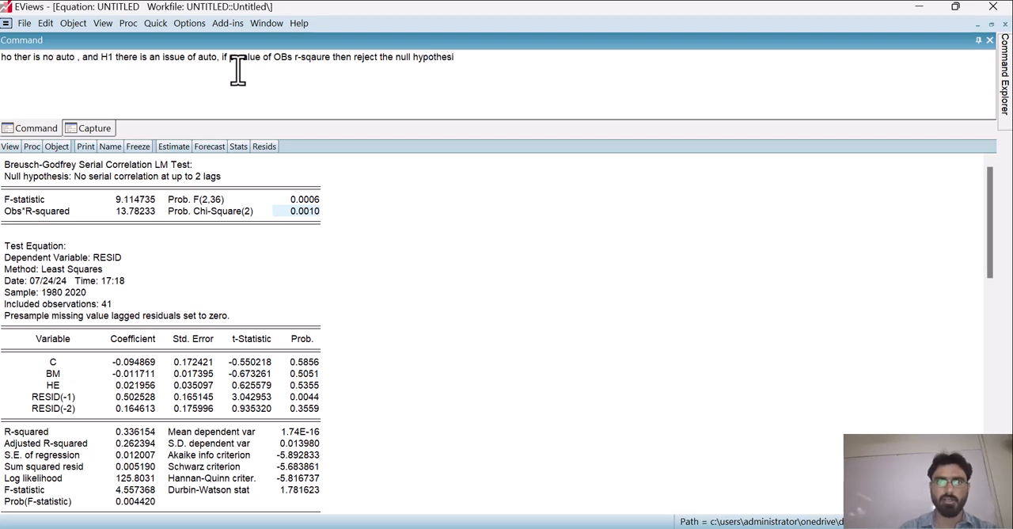
type("s")
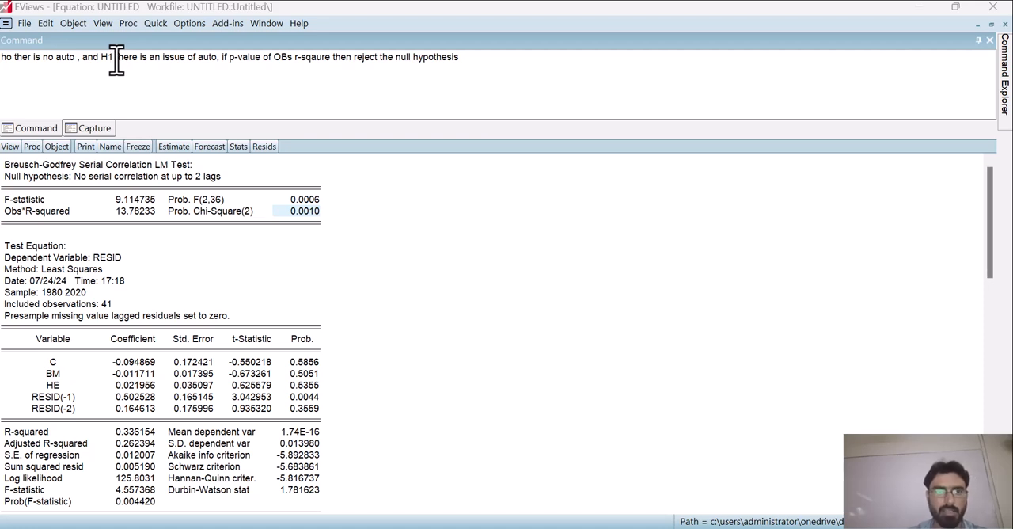
left_click(209, 63)
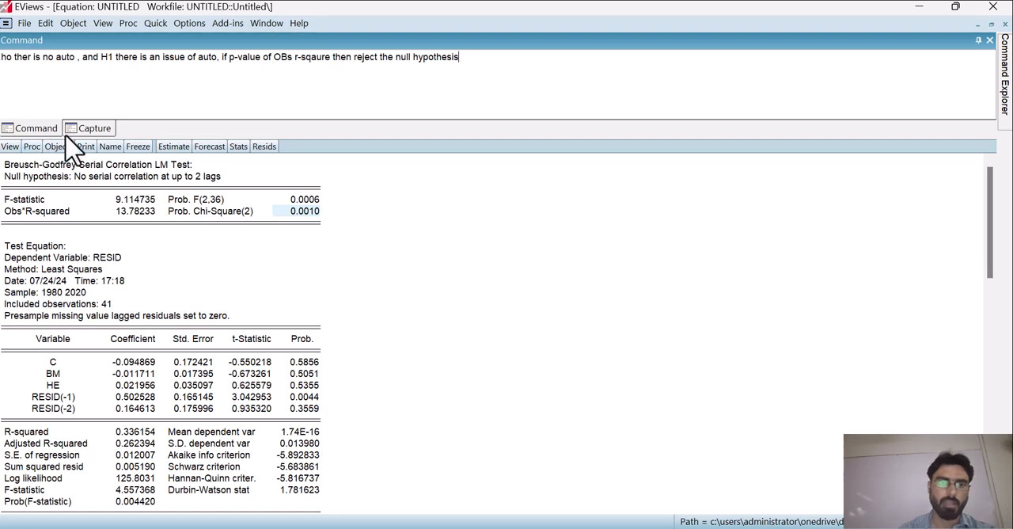
Step: Reopen the equation specification, change the dependent variable to d(gdp), and remove the constant c
left_click(172, 147)
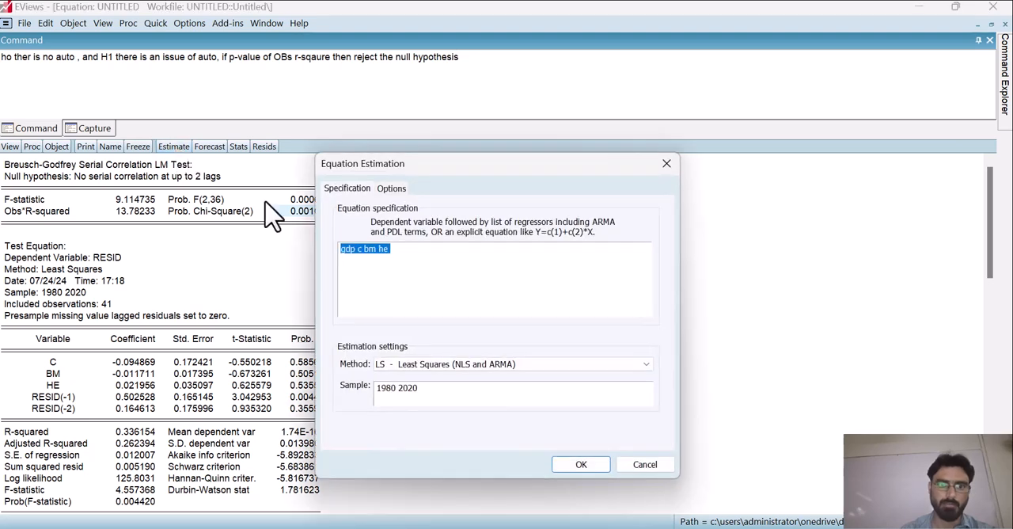
left_click(408, 257)
key("Left")
key("Left")
key("Left")
key("Left")
key("Left")
key("Left")
type("d(gdp")
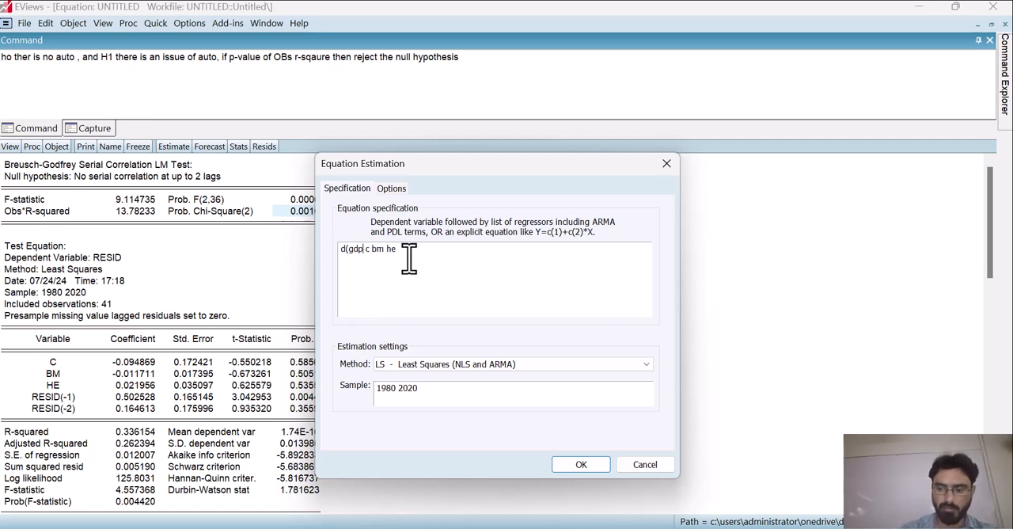
type(")")
key("Delete")
key("Delete")
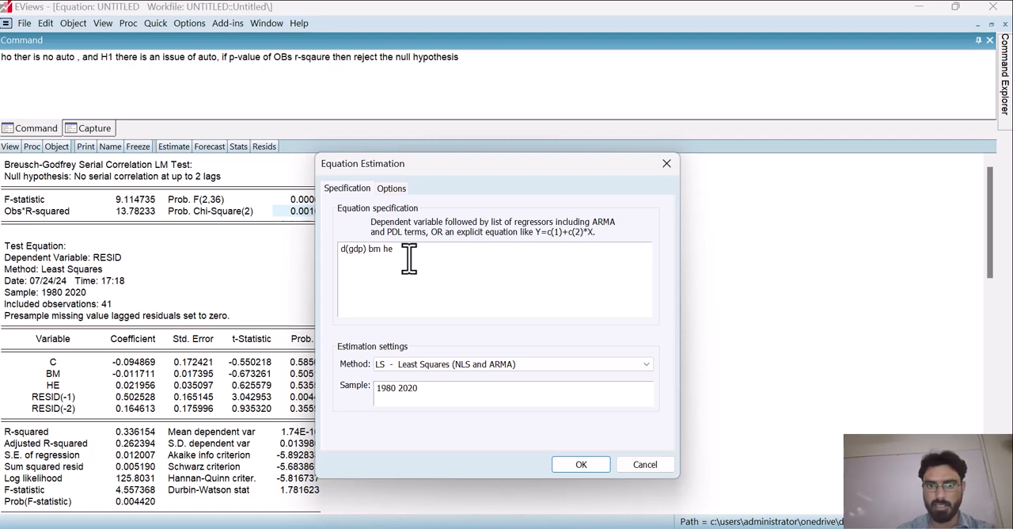
Step: Change the regressors to d(bm) and d(he), and estimate the differenced equation by least squares
type("d(")
key("Right")
key("Right")
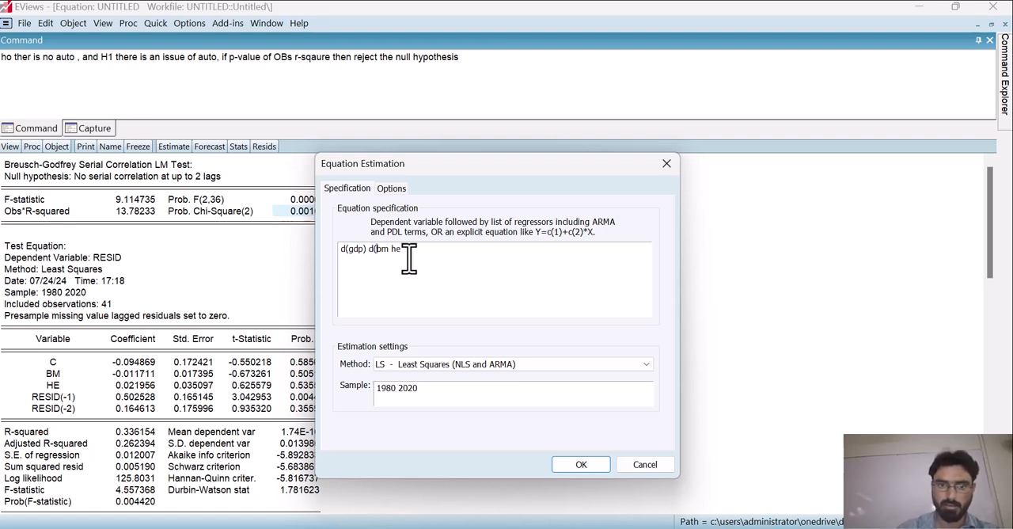
type(") d(he")
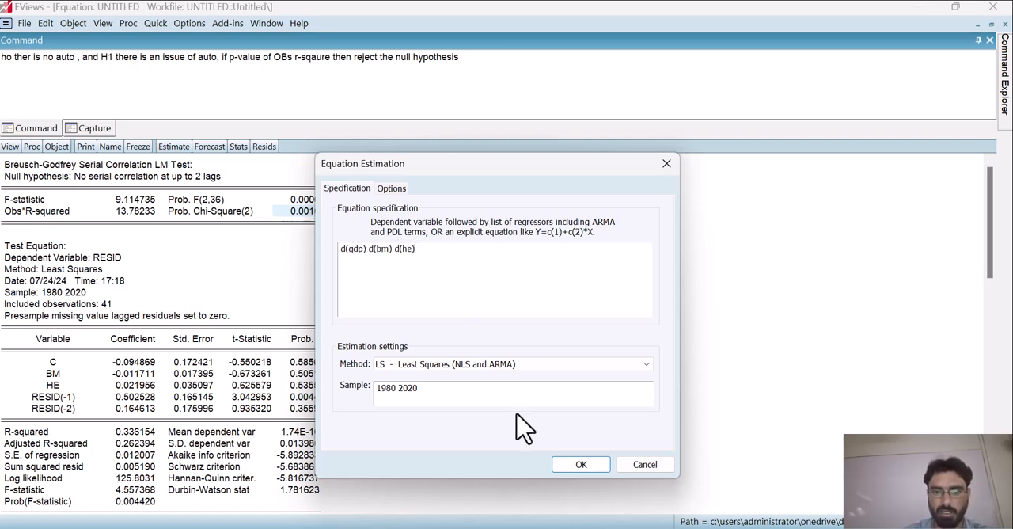
left_click(570, 467)
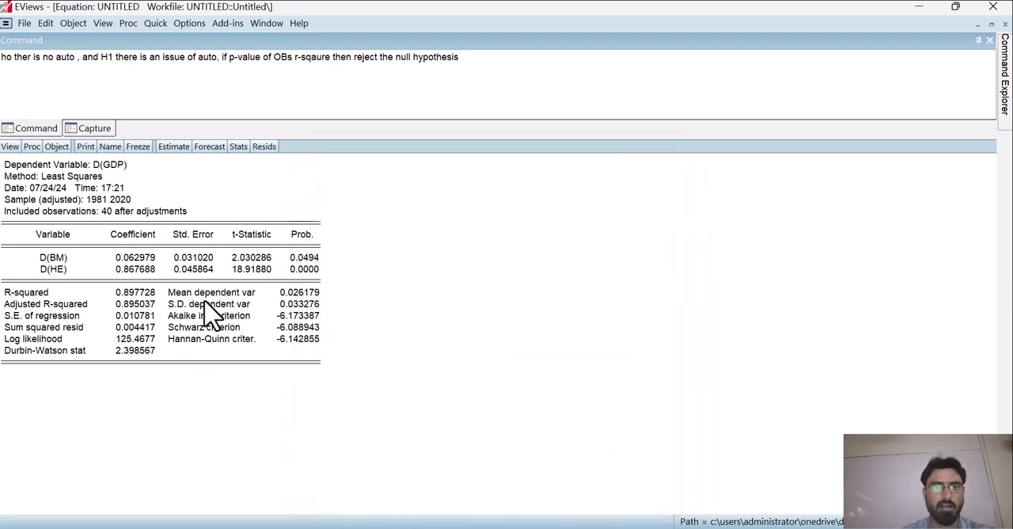
Step: Run the serial correlation LM test on the differenced equation's residuals with 2 lags, and examine the Obs*R-squared probability
left_click(10, 148)
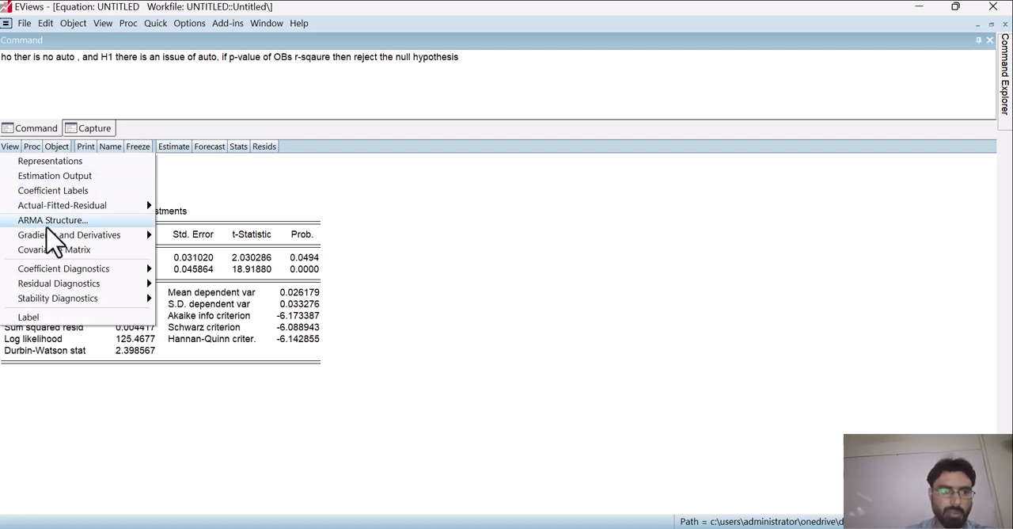
mouse_move(70, 285)
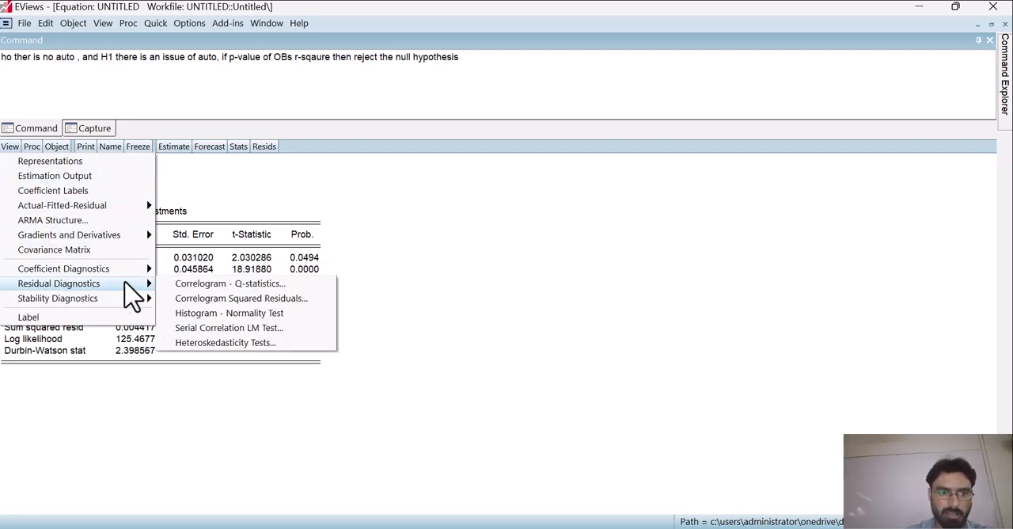
left_click(224, 328)
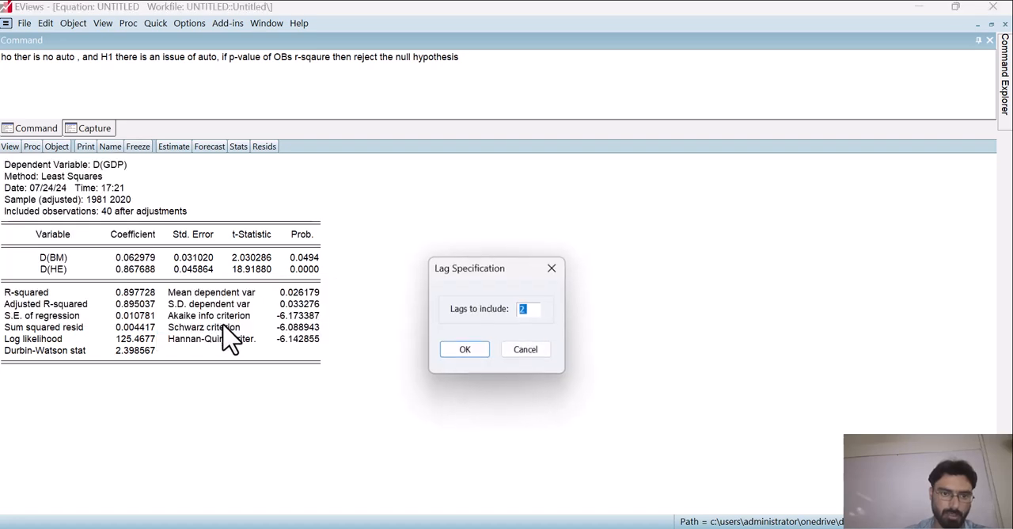
left_click(465, 351)
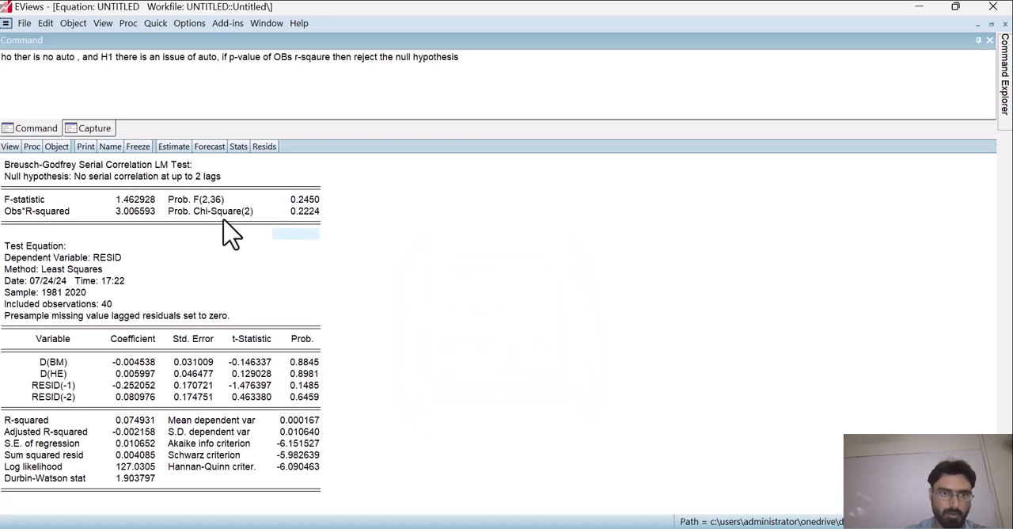
left_click(101, 211)
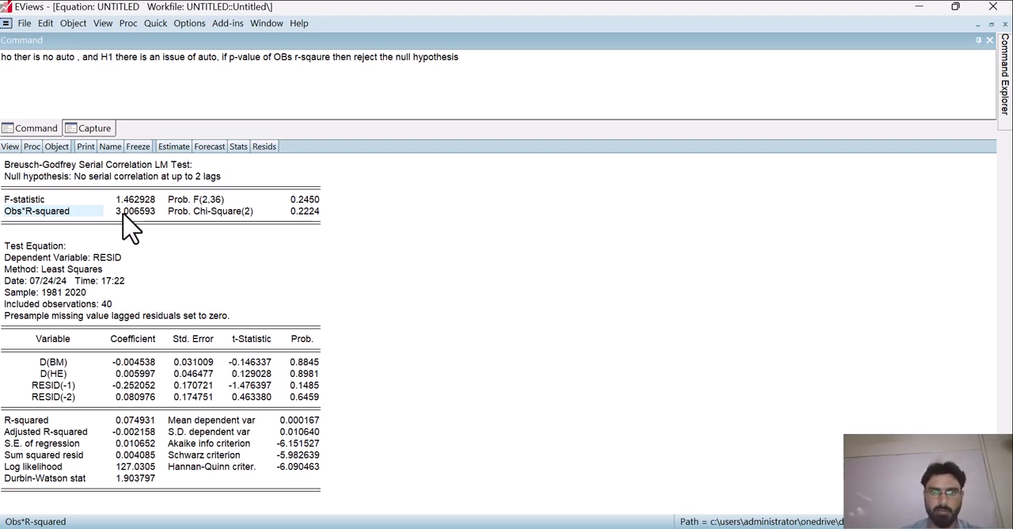
left_click(261, 211)
left_click(299, 211)
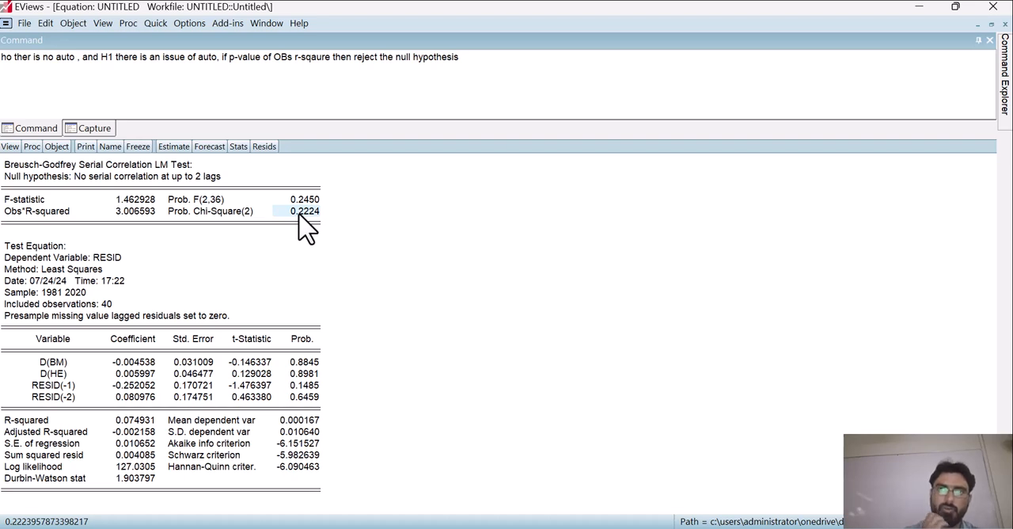
left_click(55, 212)
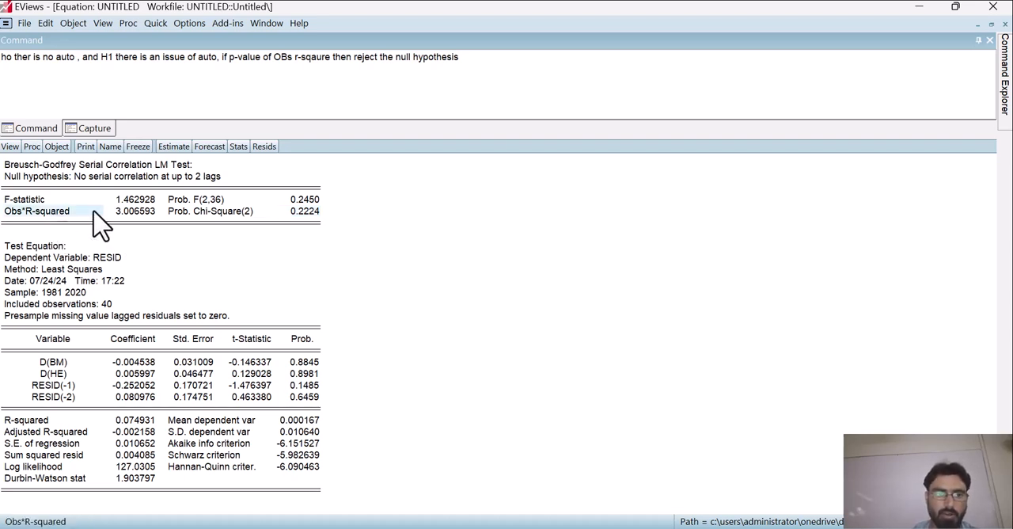
left_click(299, 212)
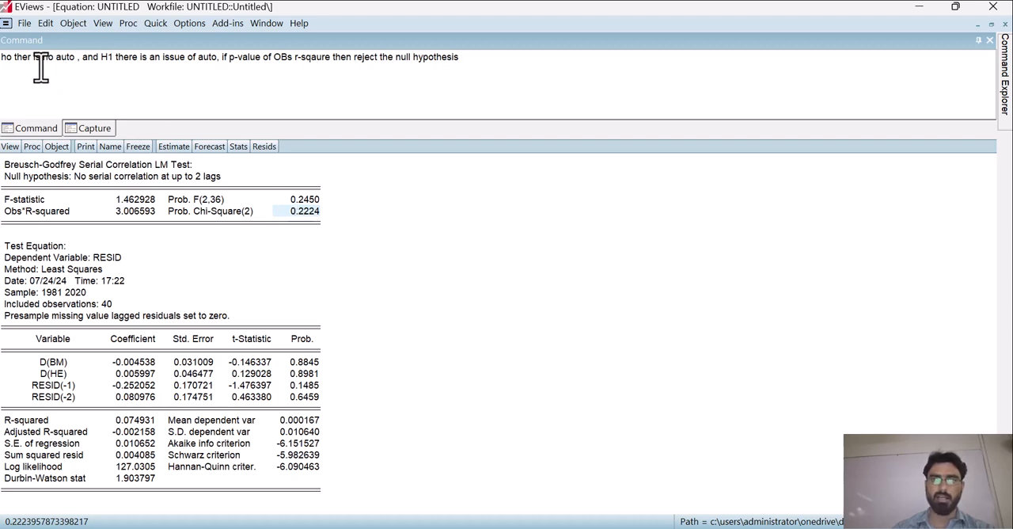
Step: Erase the note's ending back to "if p-val" and rewrite the condition as "if p-value of obs-rsquare is less than 0.05"
left_click(260, 67)
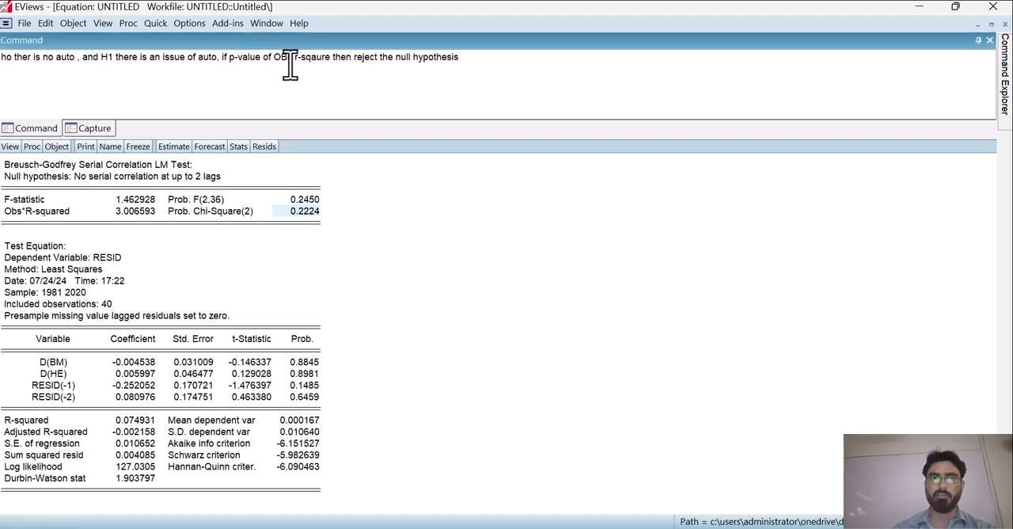
left_click(290, 67)
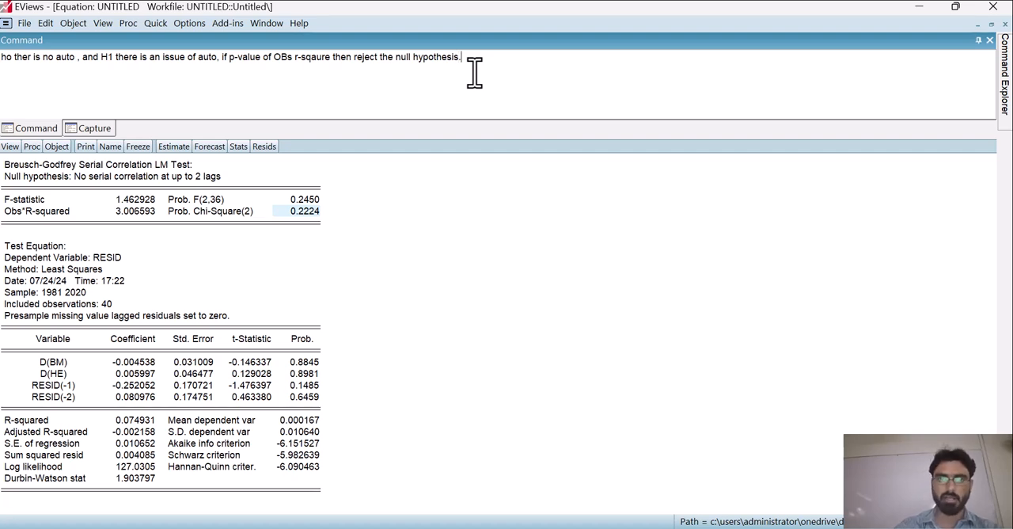
key("BackSpace")
key("BackSpace")
key("BackSpace")
key("BackSpace")
key("BackSpace")
key("BackSpace")
key("BackSpace")
key("BackSpace")
key("BackSpace")
key("BackSpace")
key("BackSpace")
key("BackSpace")
key("BackSpace")
key("BackSpace")
key("BackSpace")
key("BackSpace")
key("BackSpace")
key("BackSpace")
key("BackSpace")
key("BackSpace")
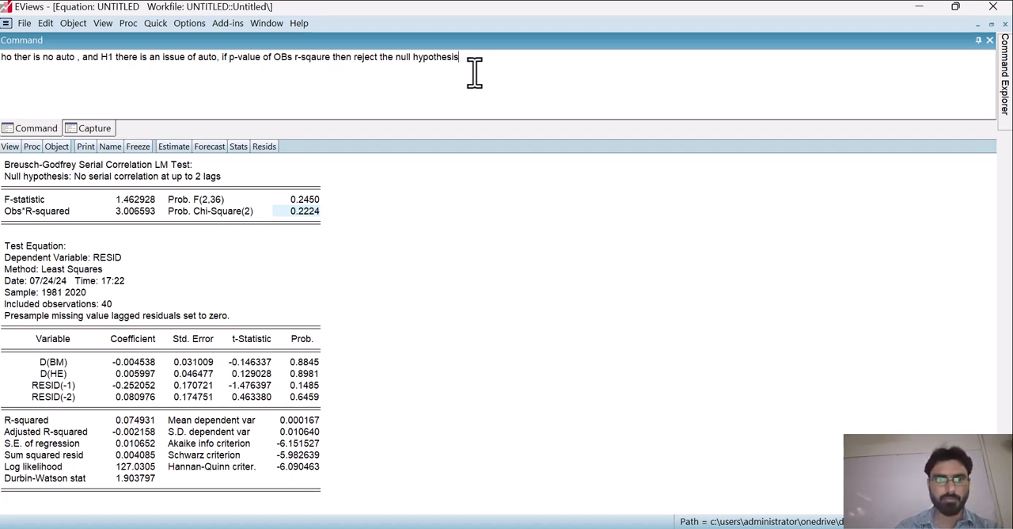
key("BackSpace")
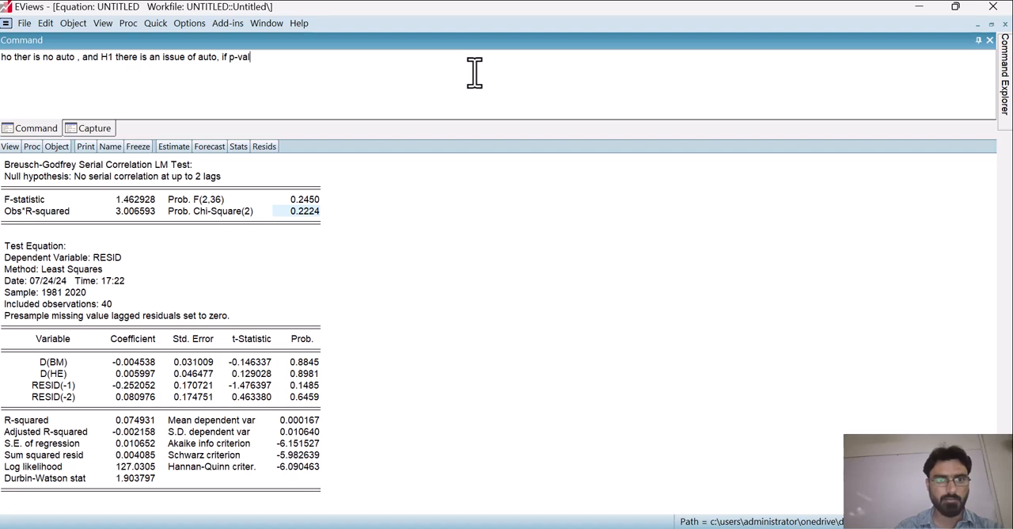
type("ue of ")
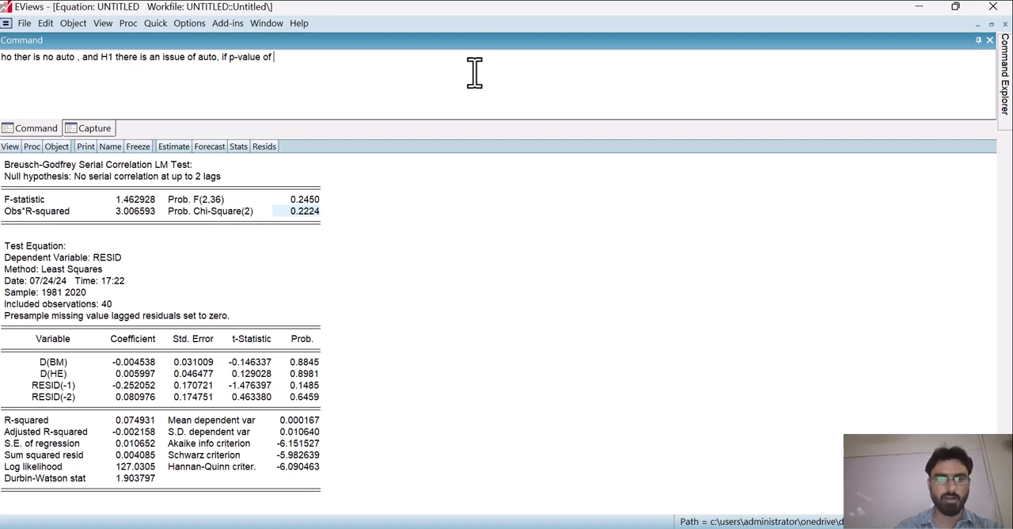
type("obs-rq")
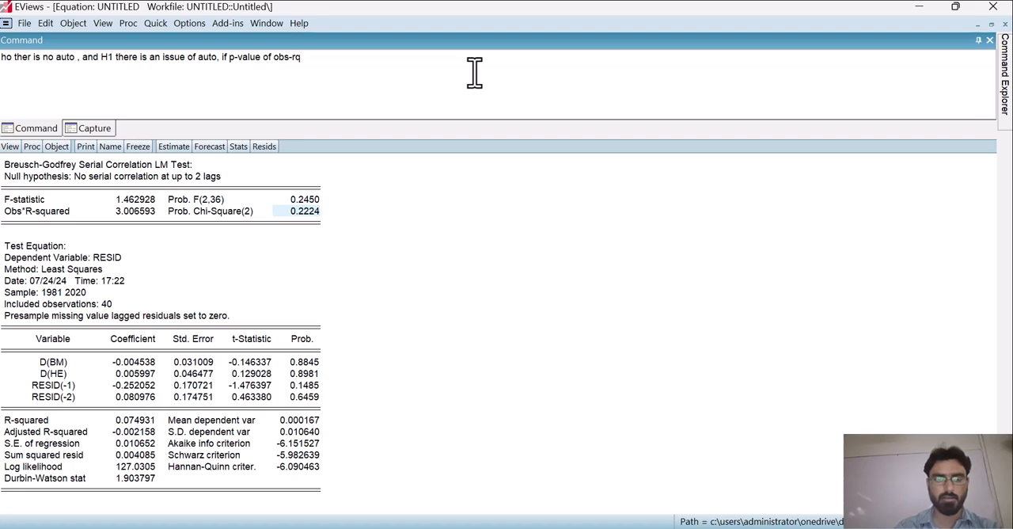
key("BackSpace")
type("square")
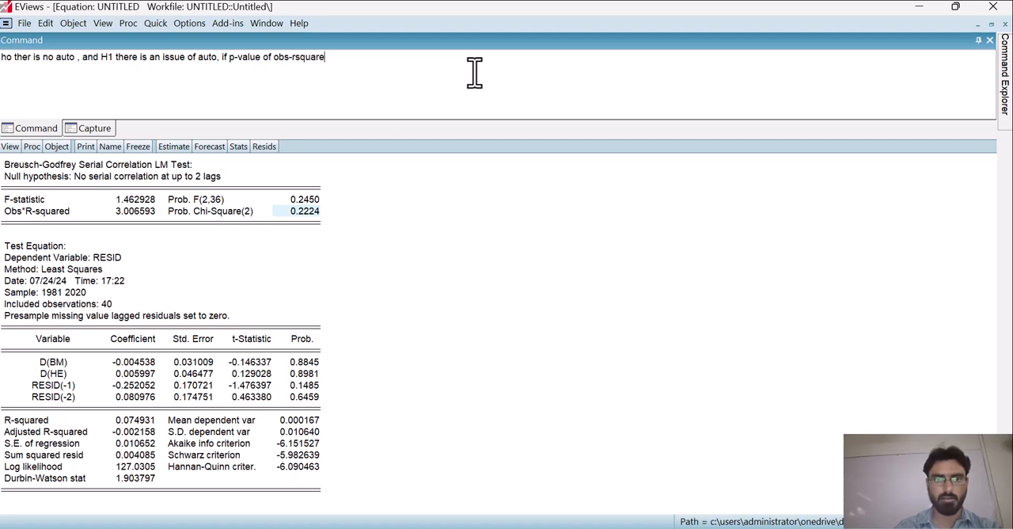
type(" is less than ")
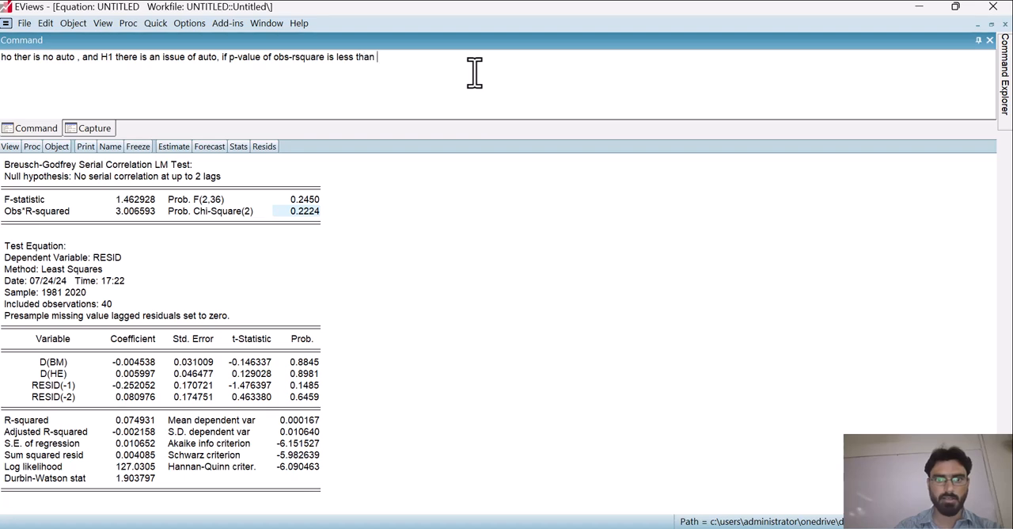
type("005")
key("BackSpace")
key("BackSpace")
key("BackSpace")
type("0.0")
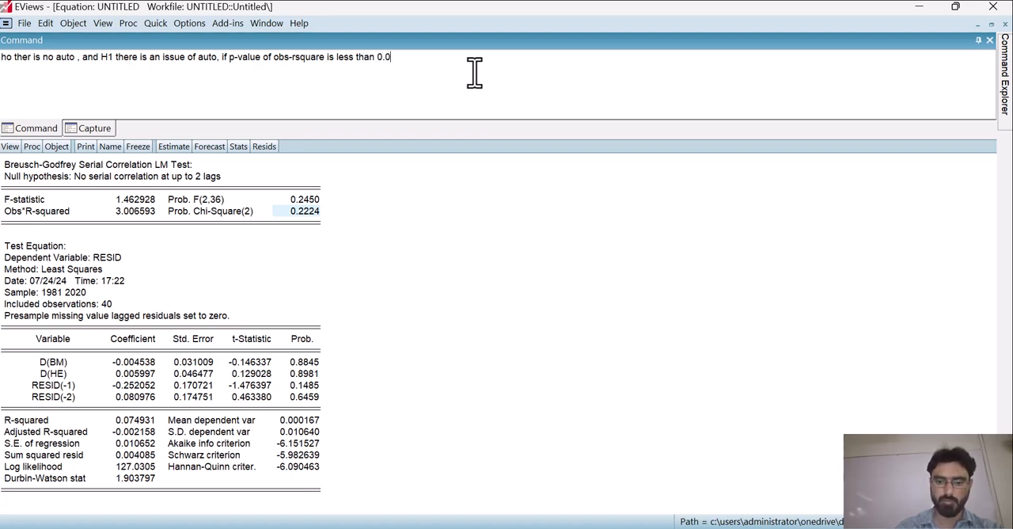
type("5, then ")
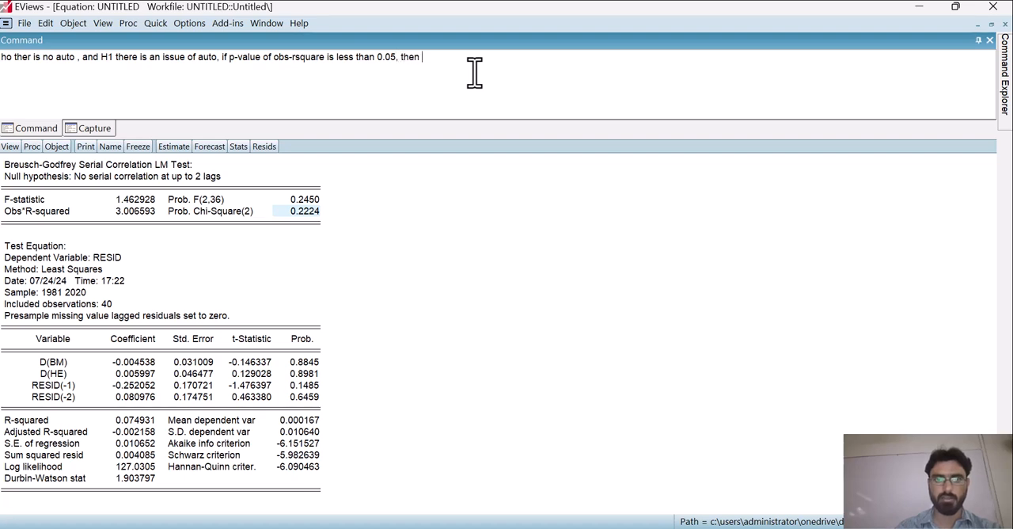
type("reject null hypo")
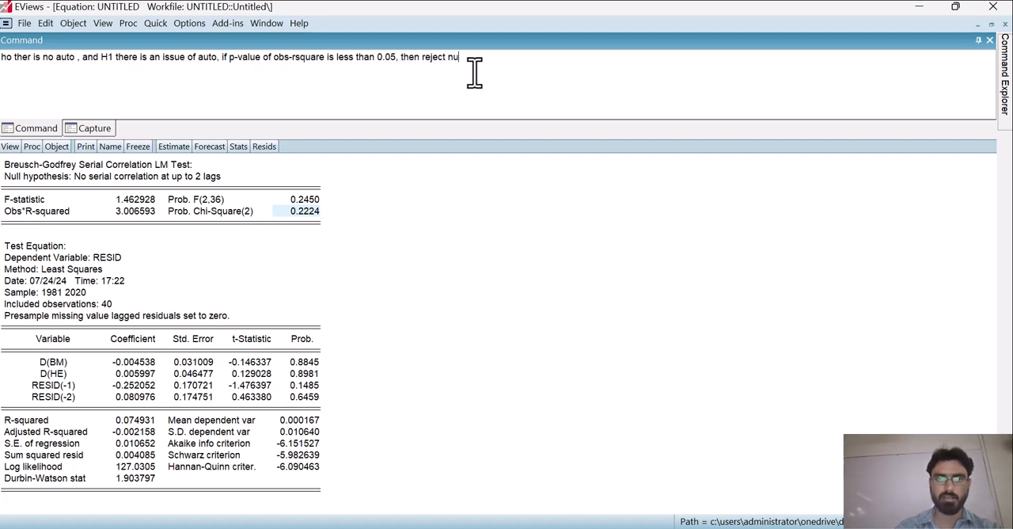
Step: Continue the note with ", then reject null hypothesis" after the less-than-0.05 condition
key("BackSpace")
key("BackSpace")
key("BackSpace")
key("BackSpace")
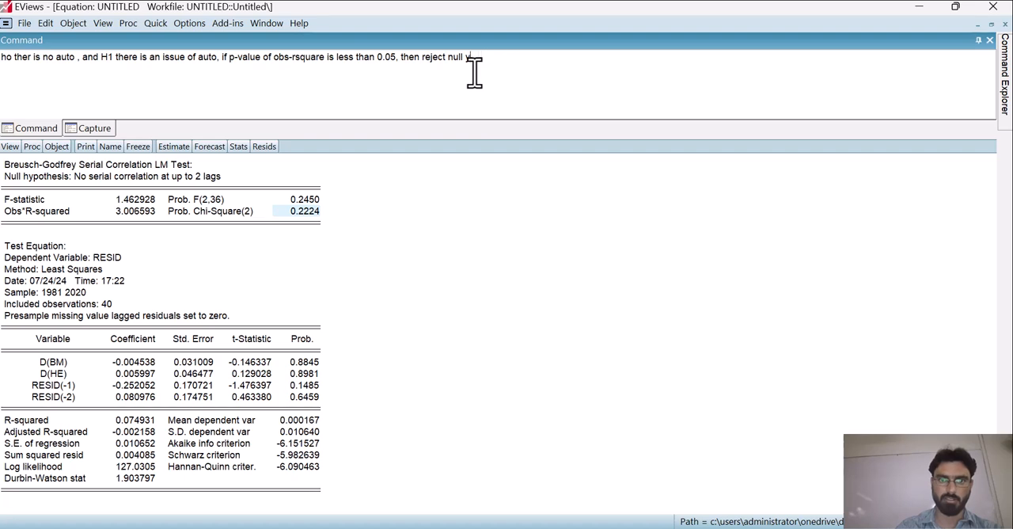
type("hyp")
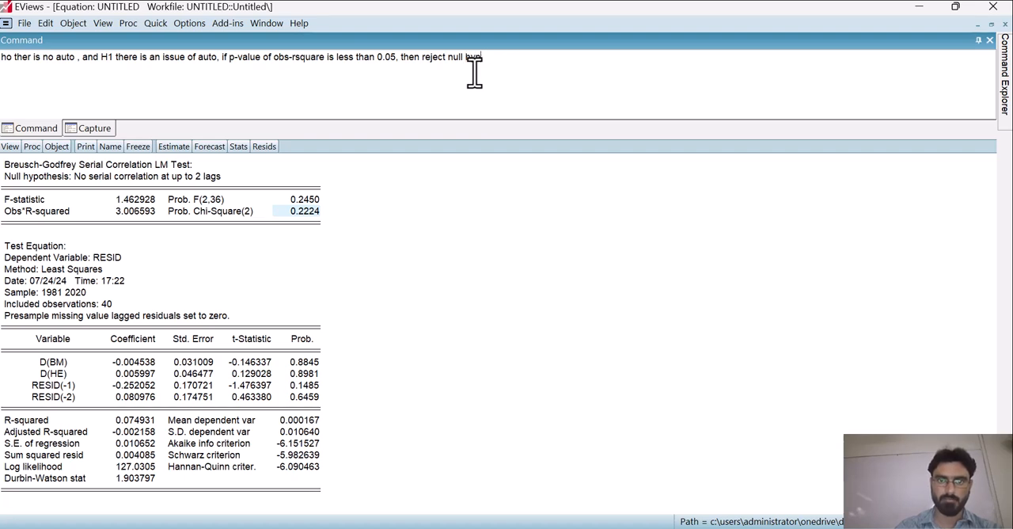
type("othesis")
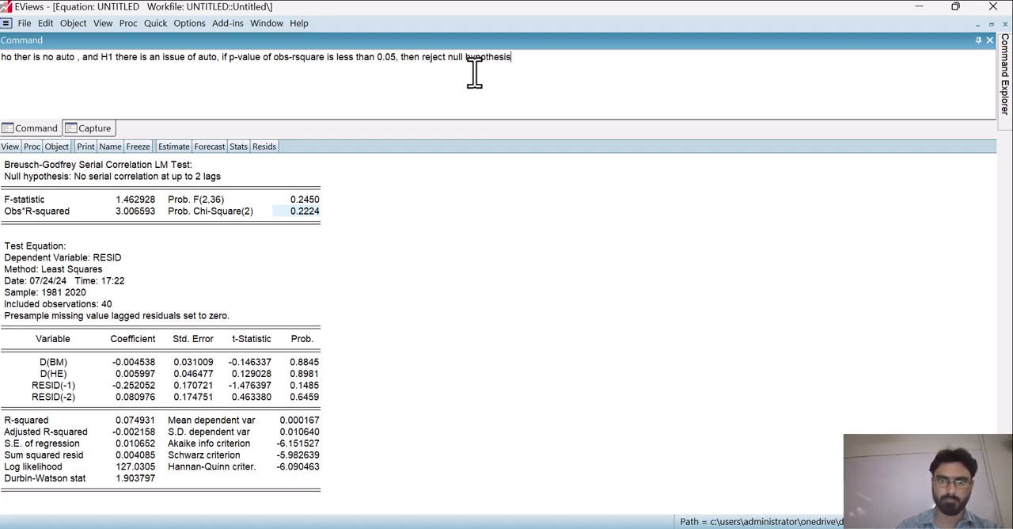
type(", I f p-value ")
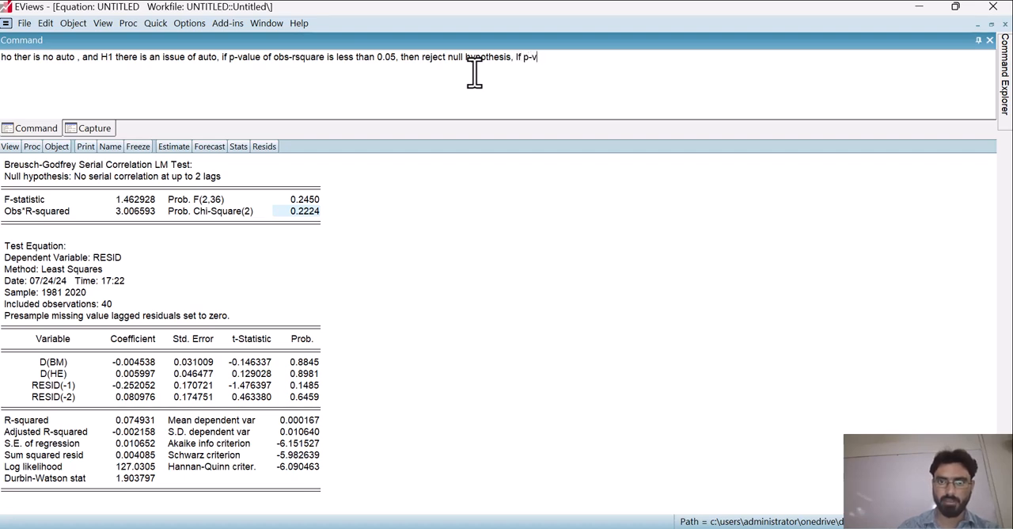
type("is great")
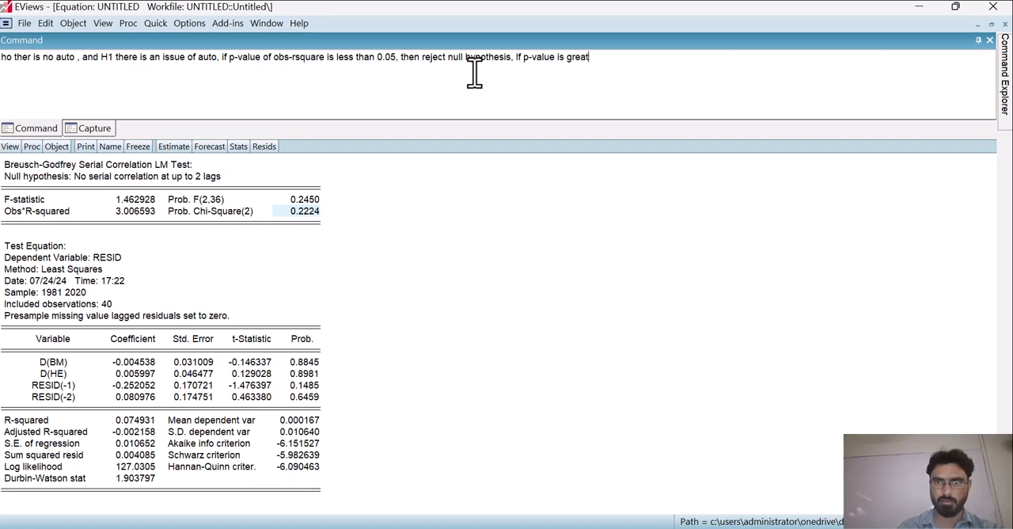
type("er than 0")
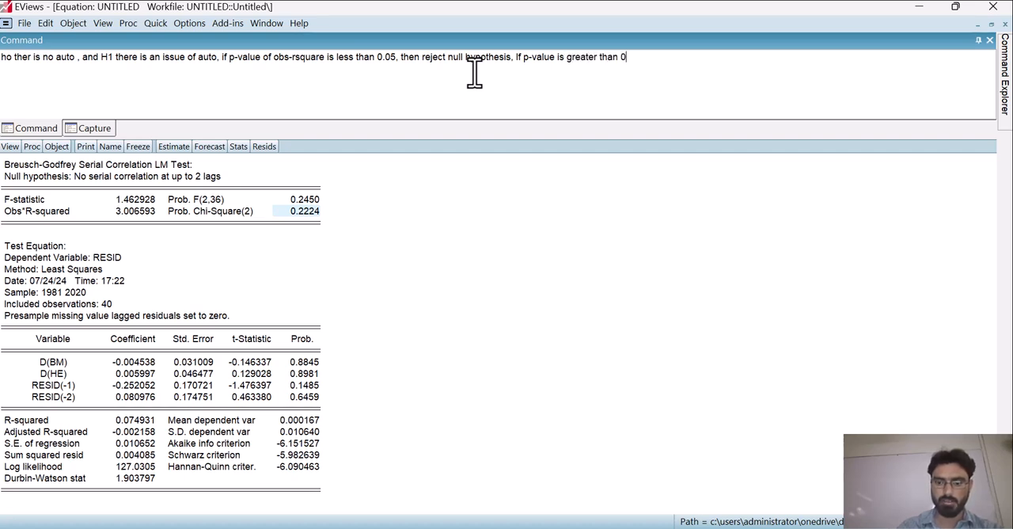
type(".05 the")
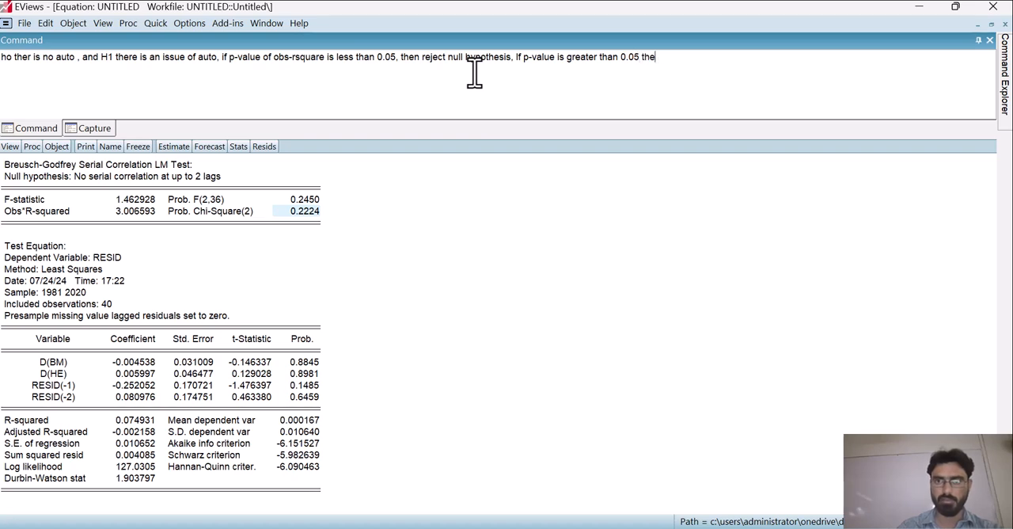
type("n accept null hypothe")
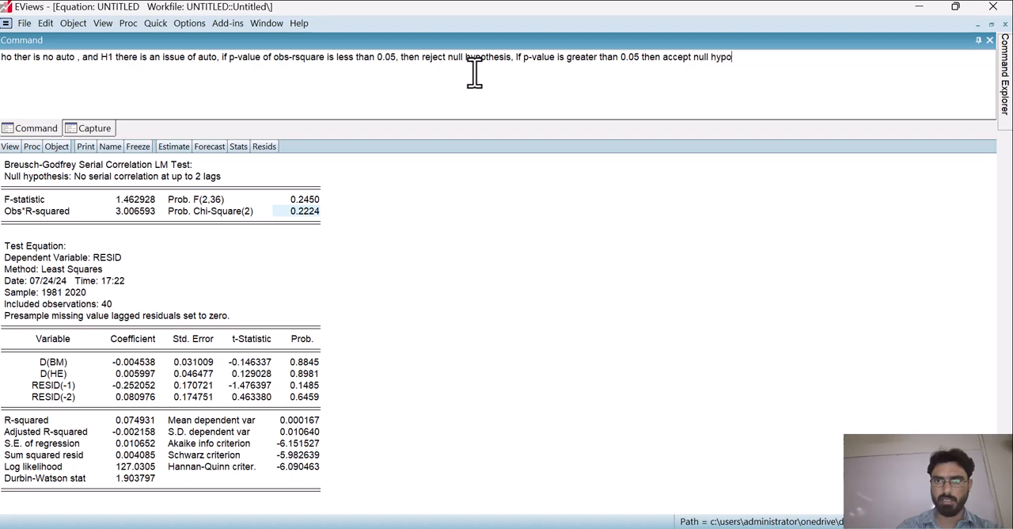
type("sis")
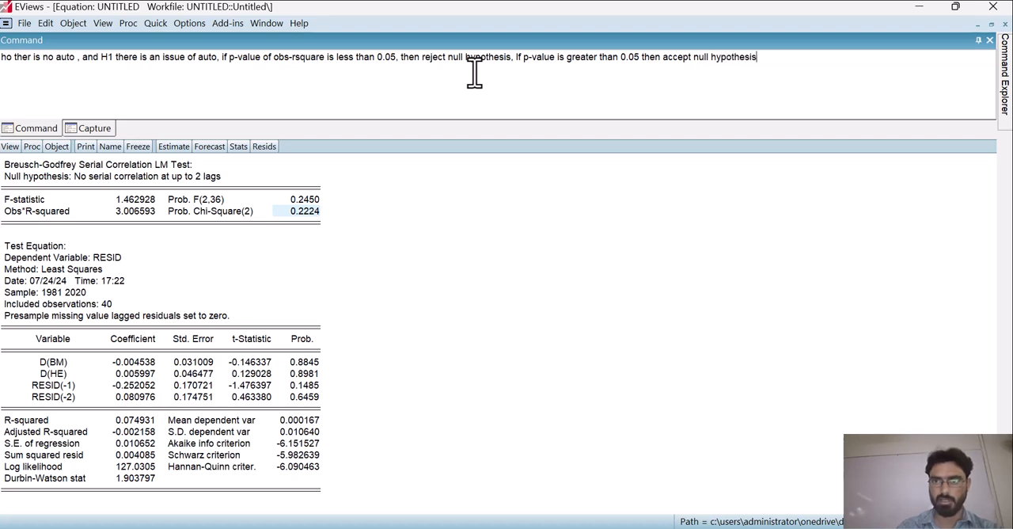